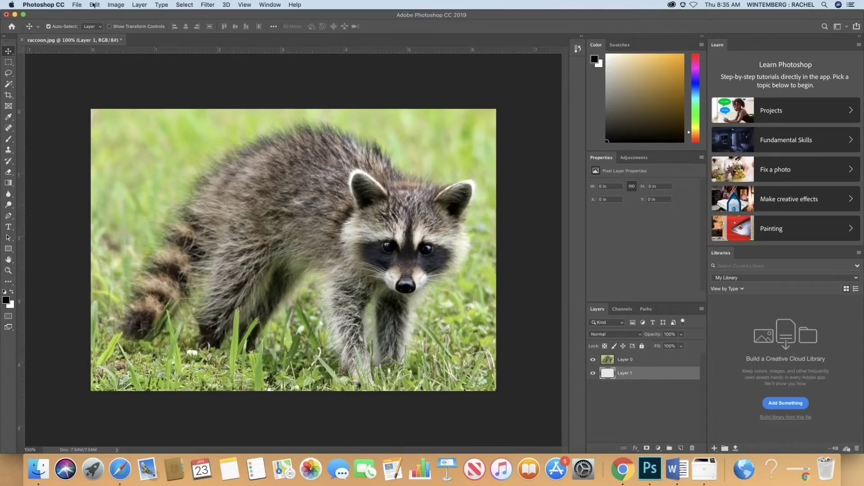
# - Fill the blank layer beneath the raccoon photo with white
pyautogui.click(94, 5)
pyautogui.click(108, 140)
pyautogui.click(466, 182)
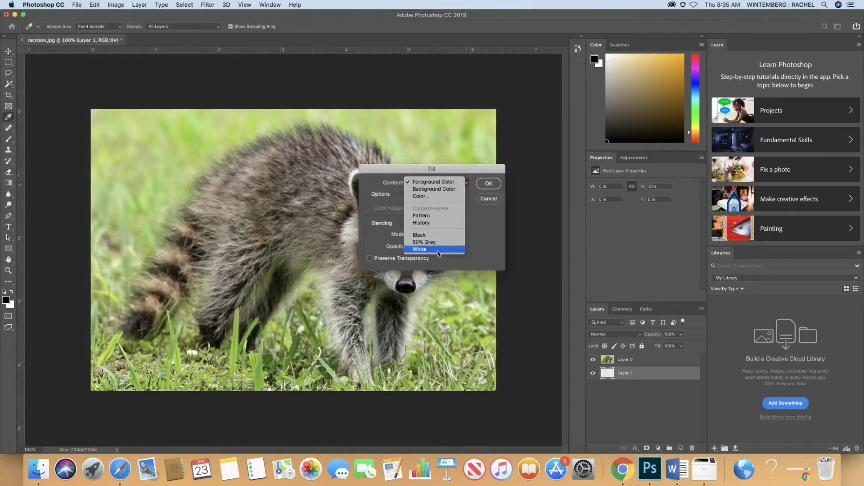
pyautogui.click(432, 248)
pyautogui.click(488, 183)
# - Lower the opacity of the raccoon photo layer to 46%
pyautogui.click(653, 360)
pyautogui.click(680, 345)
pyautogui.moveTo(681, 345); pyautogui.dragTo(659, 346)
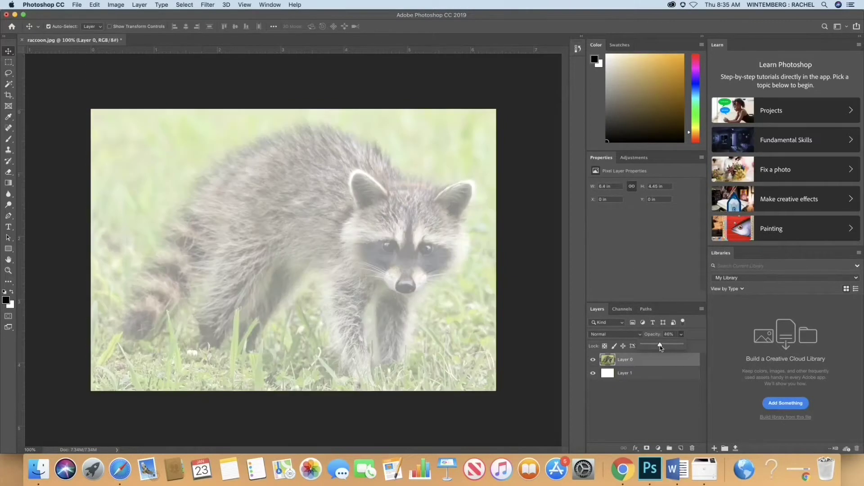
# - Add a new layer with default settings above the faded raccoon photo
pyautogui.click(140, 4)
pyautogui.click(254, 17)
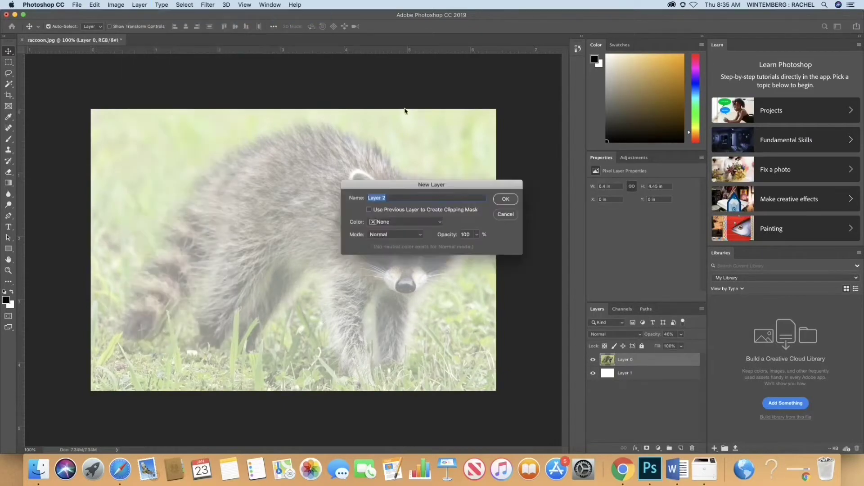
pyautogui.click(511, 199)
# - Trace the raccoon's right-hand ear and both eyes in black with the Brush tool, checking the lines with the photo hidden
pyautogui.click(8, 139)
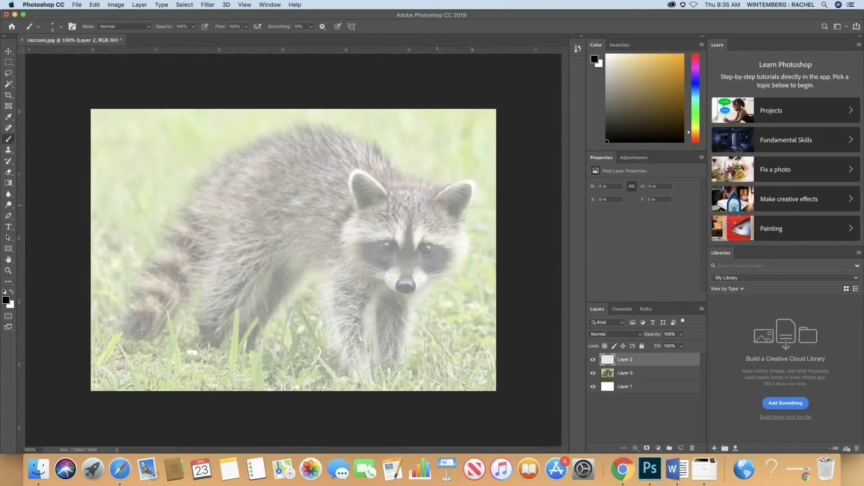
pyautogui.moveTo(433, 201)
pyautogui.mouseDown()
pyautogui.moveTo(452, 182)
pyautogui.moveTo(483, 184)
pyautogui.moveTo(462, 219)
pyautogui.mouseUp()
pyautogui.moveTo(419, 252); pyautogui.dragTo(446, 236)
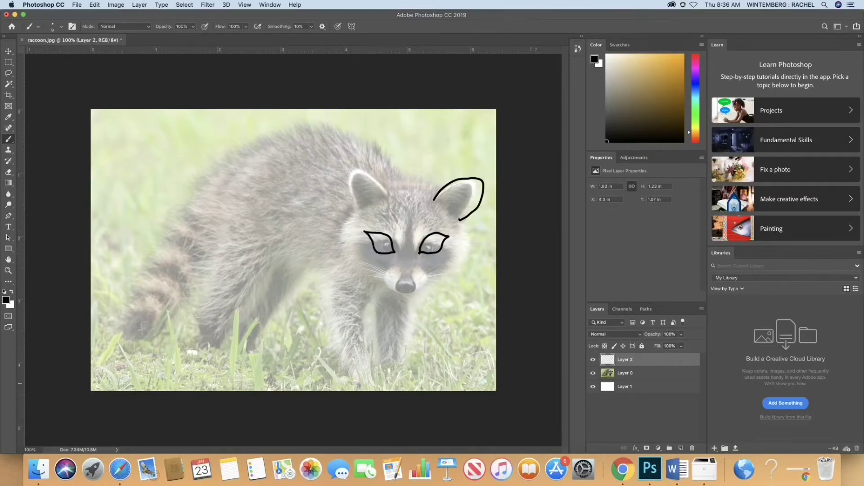
pyautogui.click(593, 373)
pyautogui.click(592, 373)
# - Trace the left-hand ear, the jagged cheek fur, and the closed outline of the snout bridge and nose in black
pyautogui.moveTo(389, 195)
pyautogui.mouseDown()
pyautogui.moveTo(366, 167)
pyautogui.moveTo(342, 163)
pyautogui.moveTo(351, 211)
pyautogui.moveTo(339, 238)
pyautogui.moveTo(345, 256)
pyautogui.moveTo(381, 275)
pyautogui.mouseUp()
pyautogui.moveTo(408, 216); pyautogui.dragTo(401, 243)
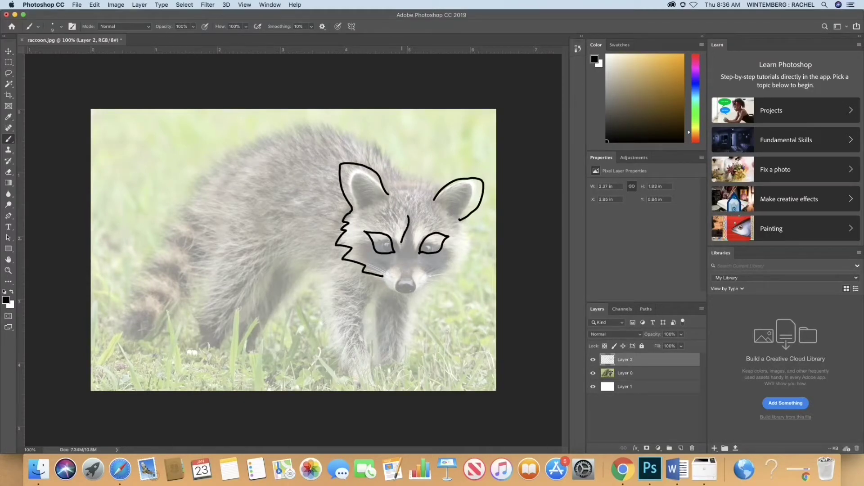
pyautogui.moveTo(394, 282); pyautogui.dragTo(414, 297)
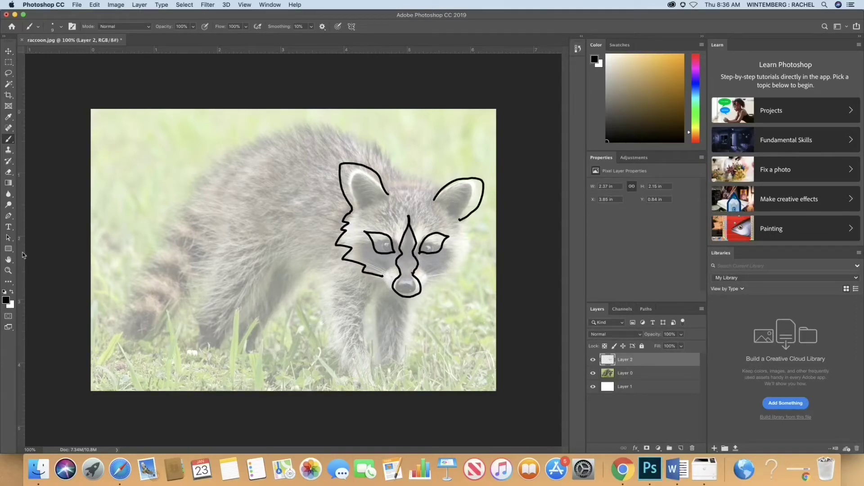
# - Select the inside of the nose and snout outline with the Magic Wand and fill it with black
pyautogui.click(8, 84)
pyautogui.click(413, 270)
pyautogui.click(94, 5)
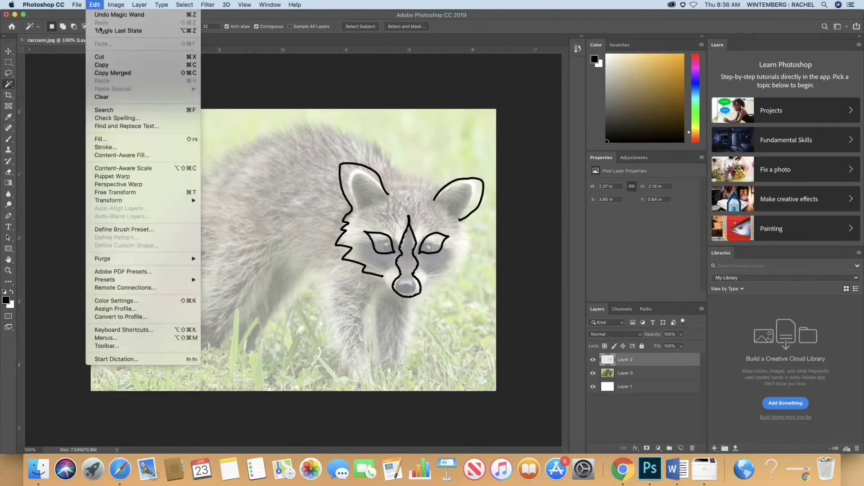
pyautogui.click(103, 139)
pyautogui.click(440, 182)
pyautogui.click(432, 167)
pyautogui.press('Return')
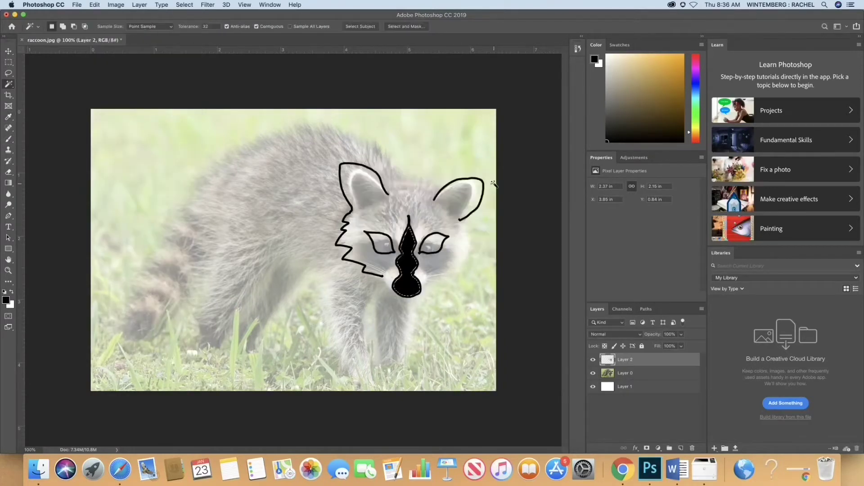
# - Deselect and reselect the nose and snout area, and expand the selection
pyautogui.click(184, 4)
pyautogui.click(187, 22)
pyautogui.click(184, 5)
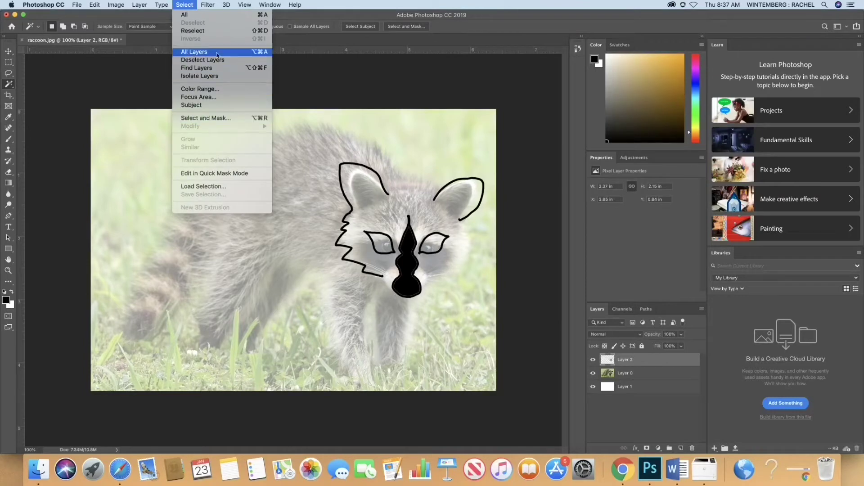
pyautogui.click(193, 31)
pyautogui.click(184, 4)
pyautogui.moveTo(234, 126)
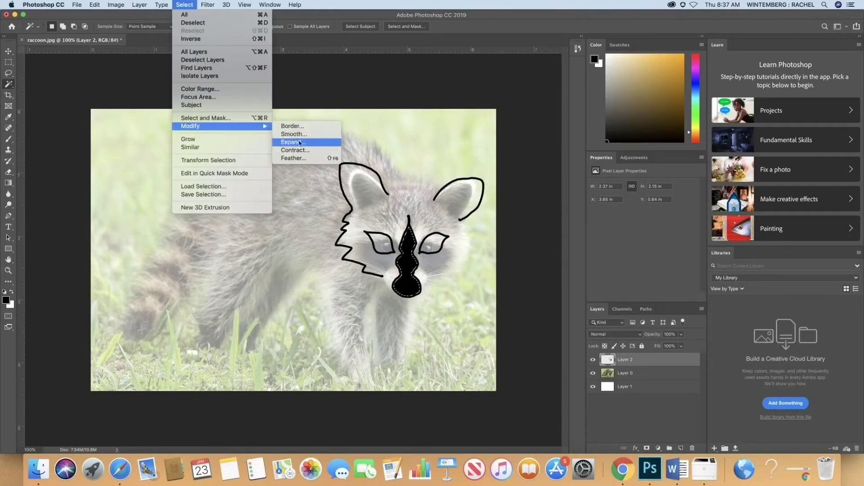
pyautogui.click(300, 142)
pyautogui.press('Return')
# - Fill the expanded nose selection with black and deselect it
pyautogui.click(95, 5)
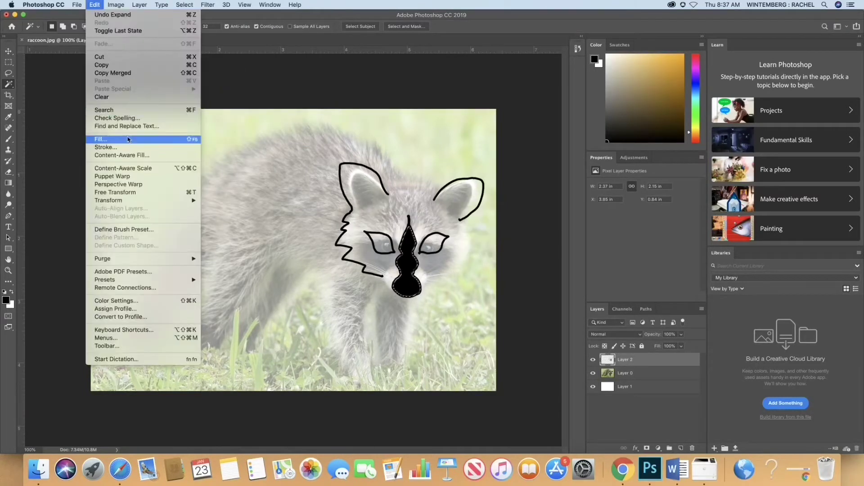
pyautogui.click(128, 140)
pyautogui.click(490, 184)
pyautogui.click(185, 4)
pyautogui.click(198, 23)
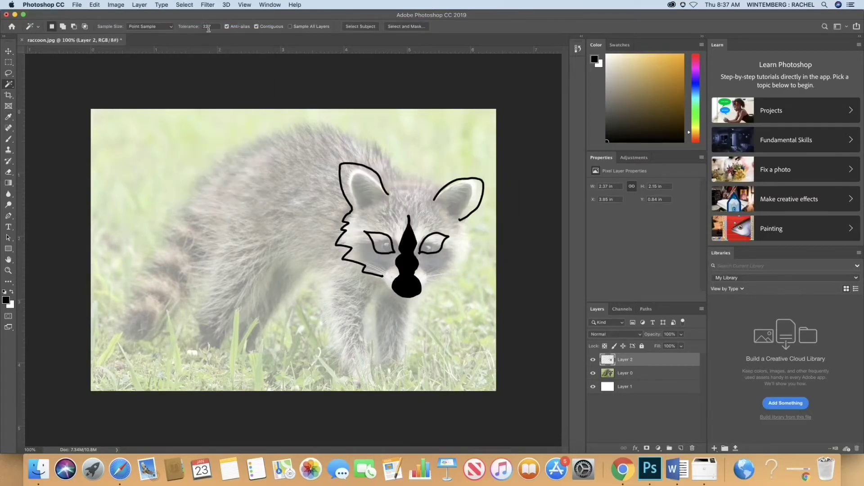
# - Paint a highlight on the nose tip with an enlarged brush, using dark grey 585755 and a lighter grey
pyautogui.click(7, 300)
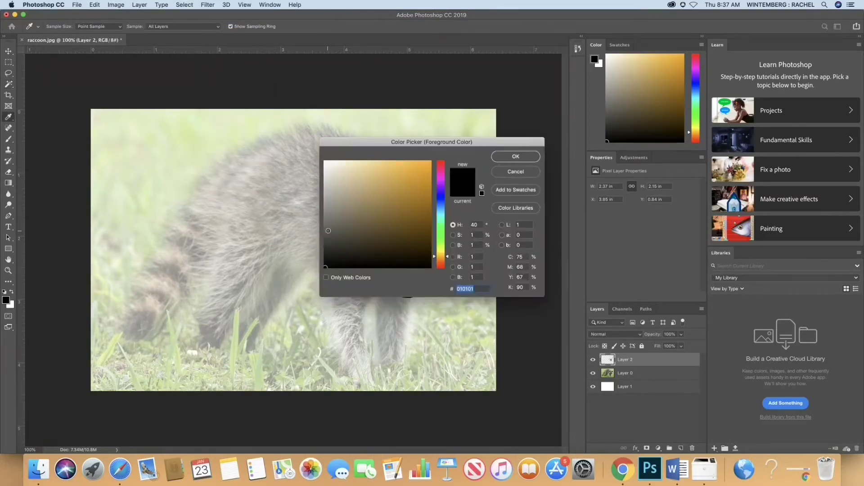
pyautogui.write('ffffff')
pyautogui.click(516, 157)
pyautogui.press('b')
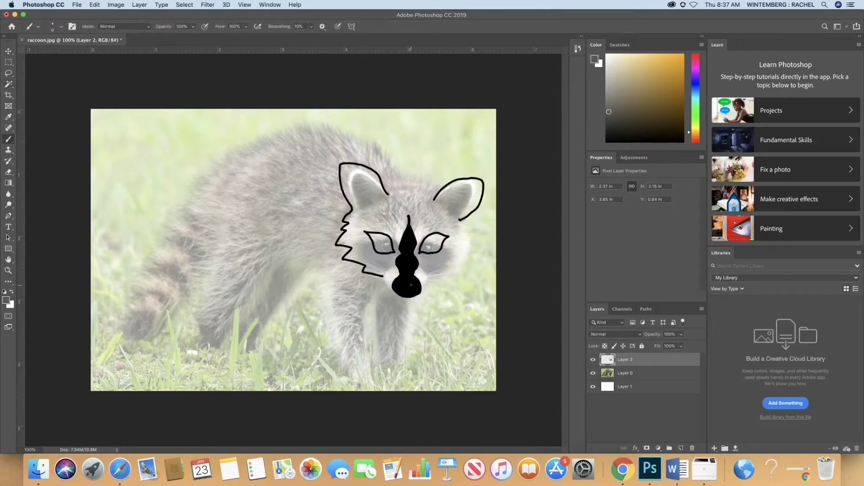
pyautogui.click(56, 26)
pyautogui.moveTo(54, 53); pyautogui.dragTo(60, 53)
pyautogui.click(156, 78)
pyautogui.moveTo(407, 285); pyautogui.dragTo(402, 283)
pyautogui.click(5, 300)
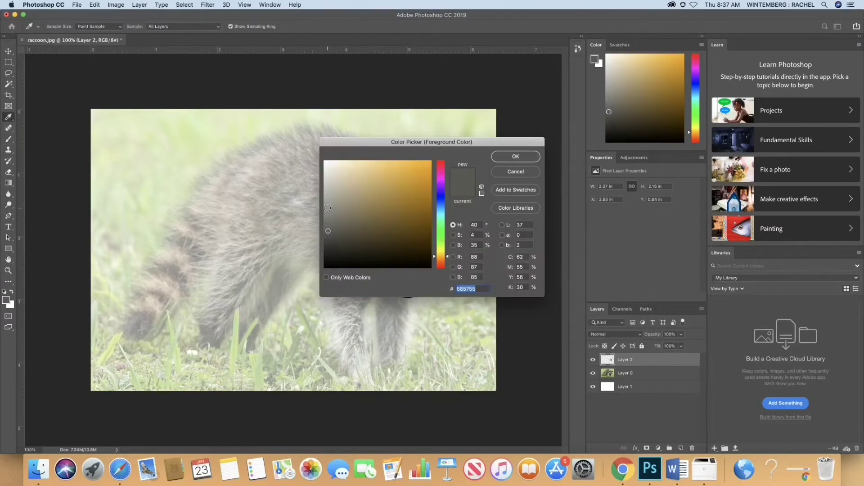
pyautogui.click(500, 170)
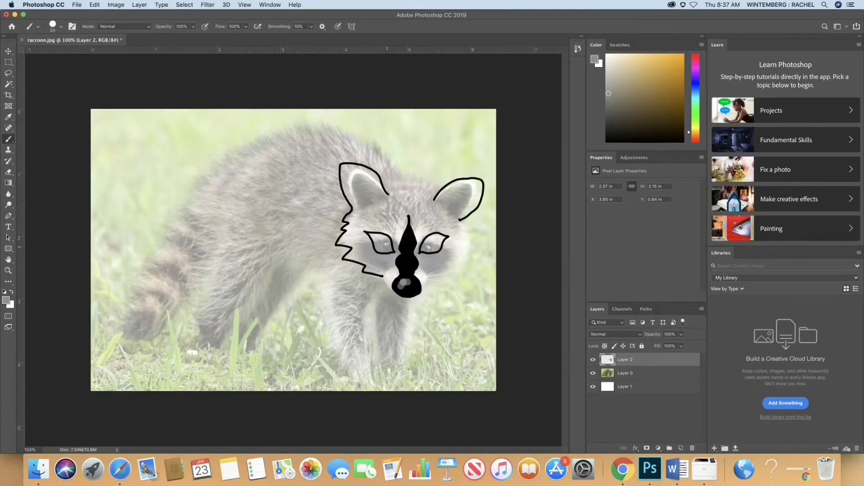
# - Paint a round black pupil in each eye, enlarging the brush to 63 px
pyautogui.click(6, 300)
pyautogui.click(426, 267)
pyautogui.click(499, 162)
pyautogui.click(62, 28)
pyautogui.moveTo(60, 55); pyautogui.dragTo(66, 55)
pyautogui.press('Return')
pyautogui.click(388, 246)
pyautogui.click(428, 247)
pyautogui.click(61, 26)
pyautogui.moveTo(67, 55); pyautogui.dragTo(74, 55)
pyautogui.press('Return')
# - Switch to a small light grey brush for the eye highlights and hide the raccoon photo layer
pyautogui.click(61, 27)
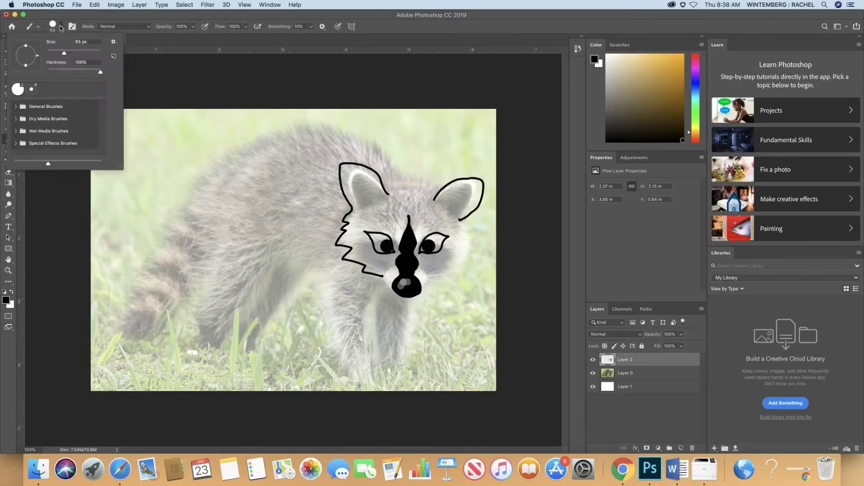
pyautogui.click(52, 53)
pyautogui.press('Return')
pyautogui.click(6, 300)
pyautogui.click(330, 189)
pyautogui.press('Return')
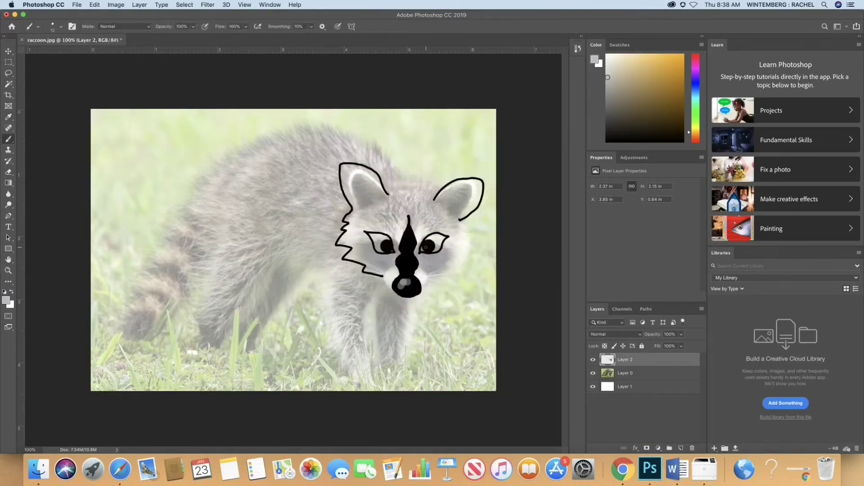
pyautogui.click(593, 373)
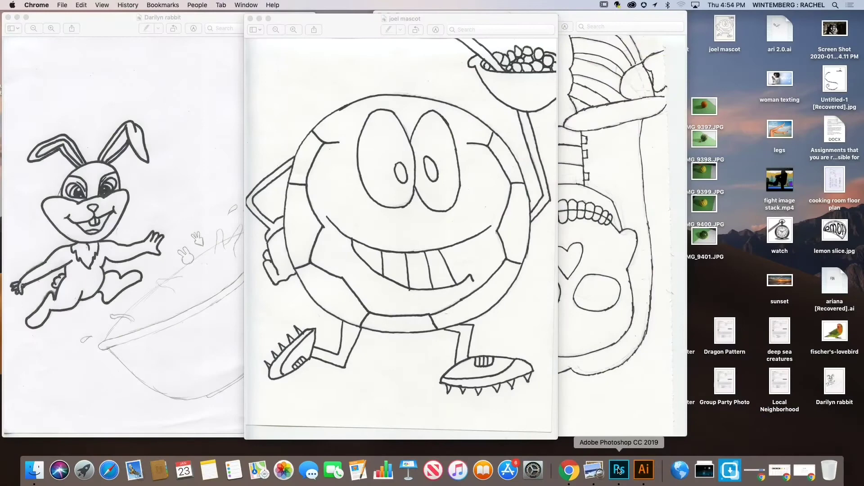
# - Switch to Photoshop and open the scanned rabbit sketch JPEG from the Desktop
pyautogui.click(617, 469)
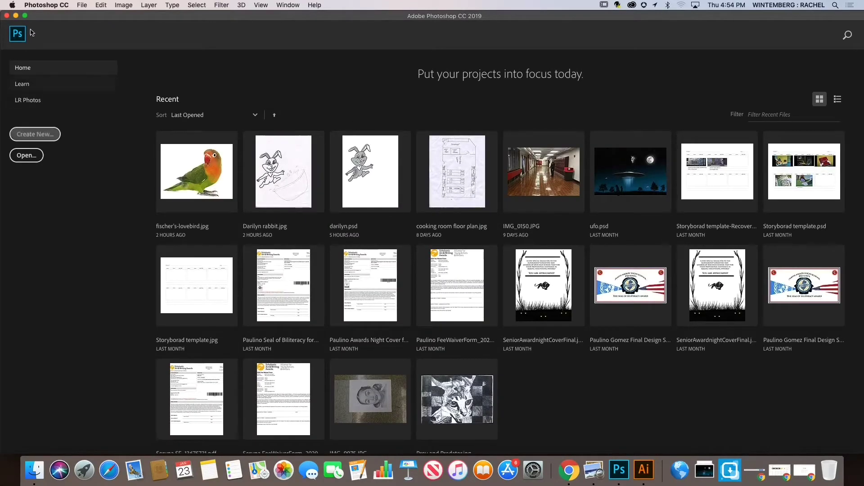
pyautogui.click(83, 5)
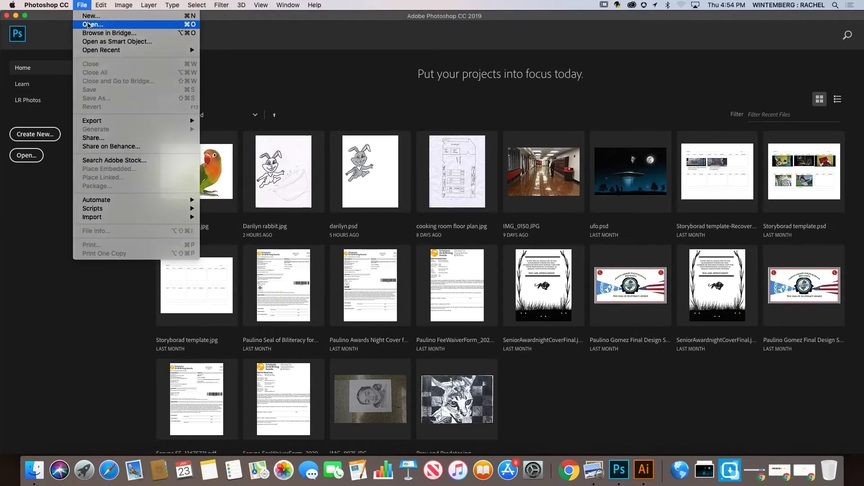
pyautogui.click(88, 26)
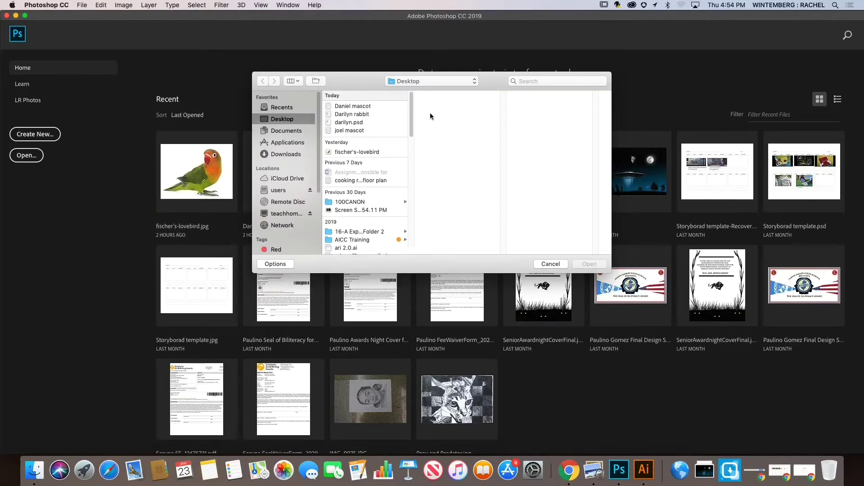
pyautogui.click(366, 116)
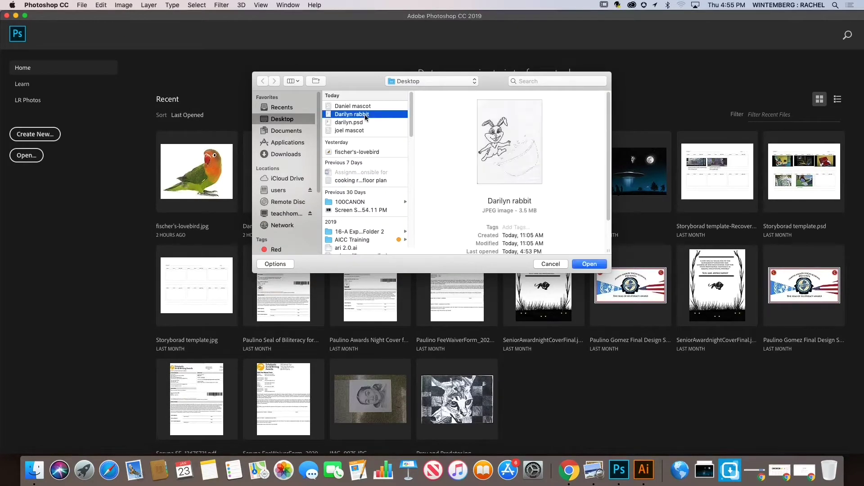
pyautogui.click(595, 264)
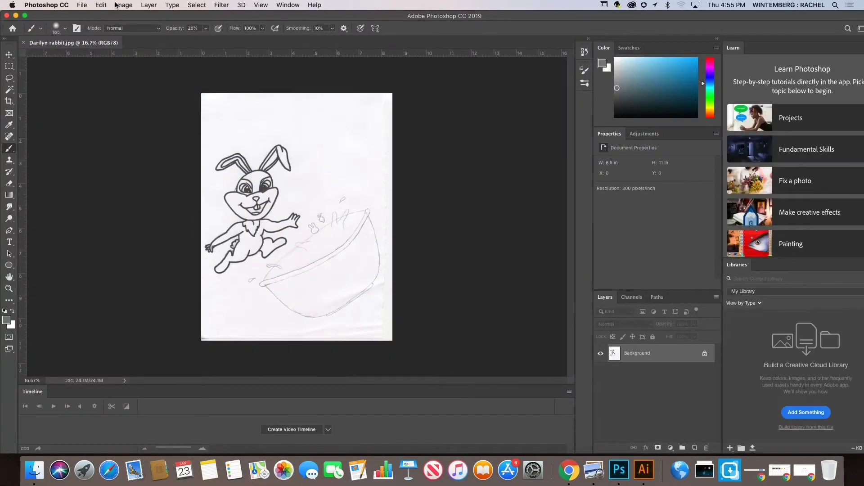
# - Check the rabbit scan's dimensions and resolution in Image Size without changing them
pyautogui.click(123, 5)
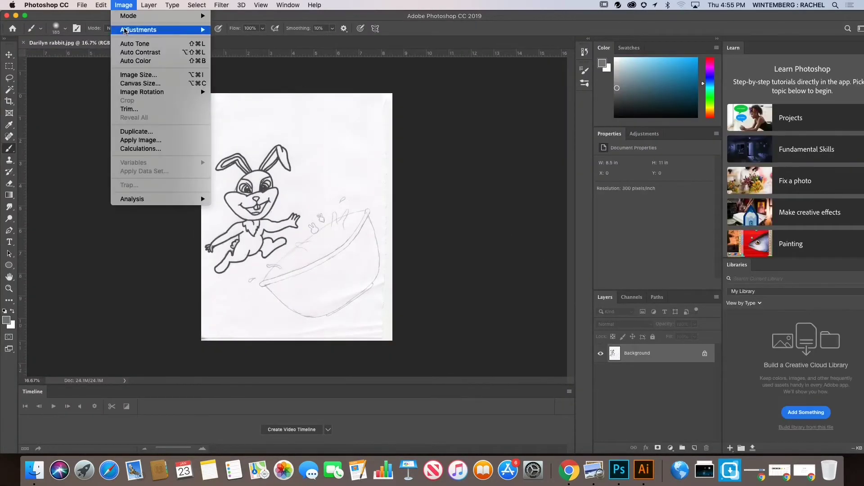
pyautogui.click(156, 79)
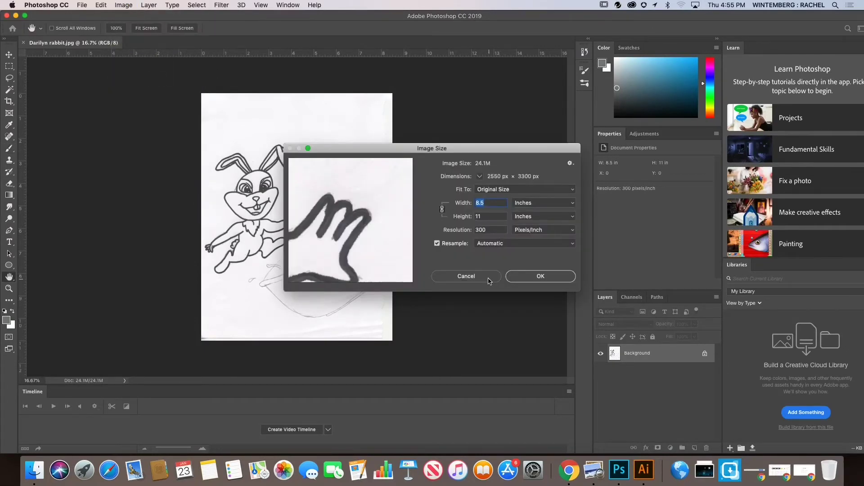
pyautogui.click(466, 276)
pyautogui.press('b')
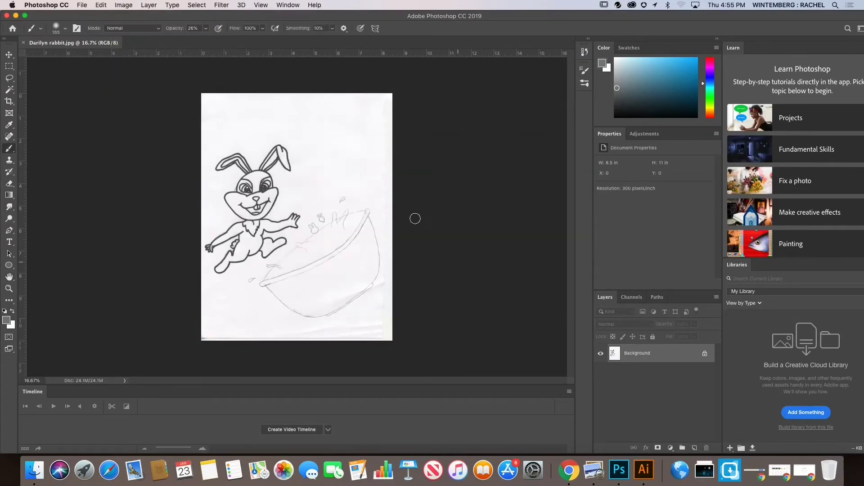
# - Select the rabbit's dark lines using Color Range with Shadows and 77% fuzziness, and copy the selection
pyautogui.click(196, 5)
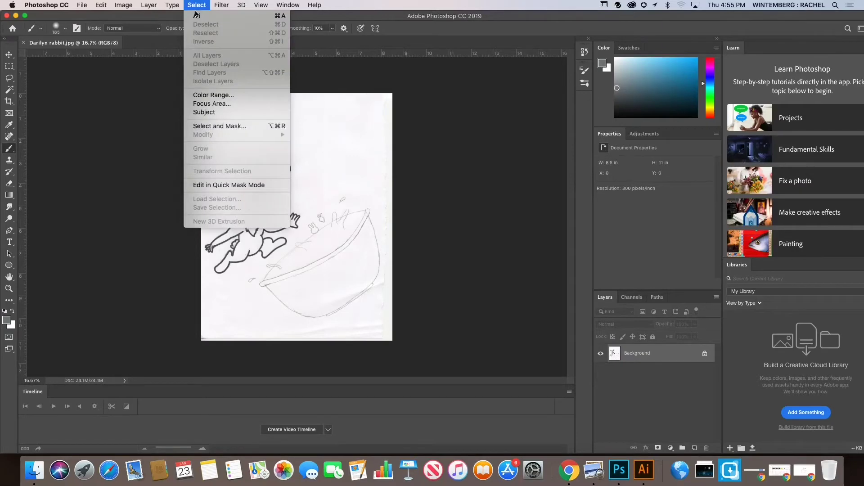
pyautogui.click(213, 95)
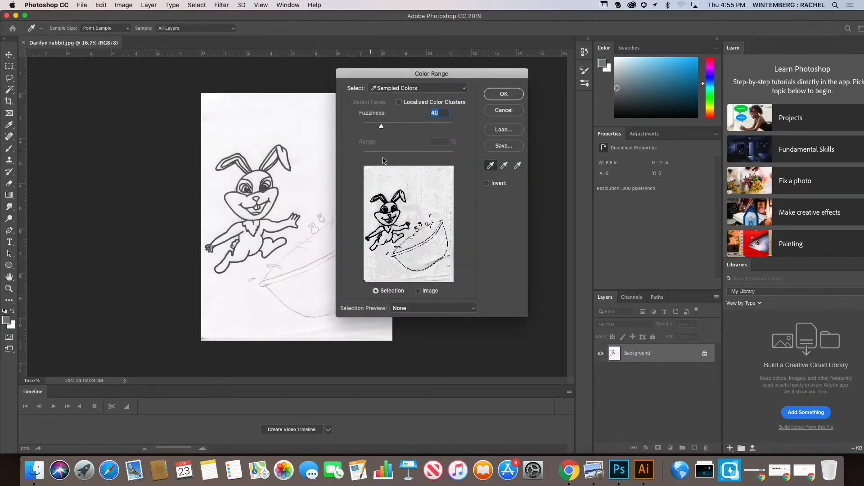
pyautogui.click(463, 89)
pyautogui.click(388, 182)
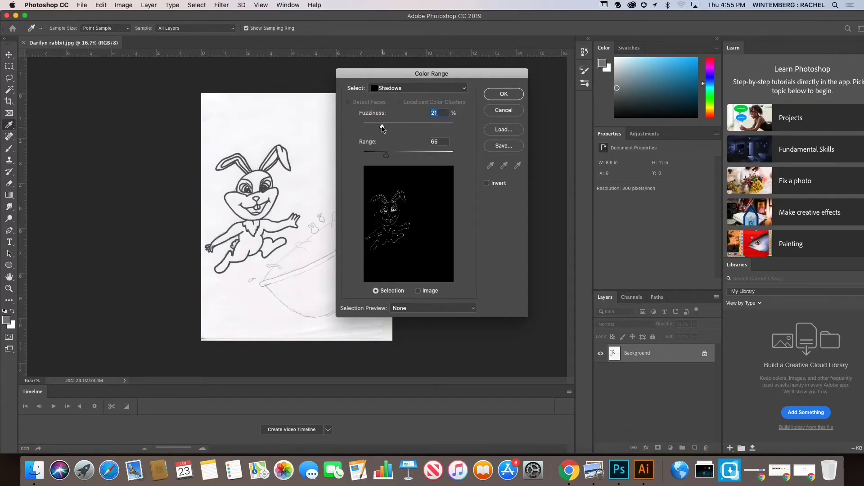
pyautogui.moveTo(383, 129); pyautogui.dragTo(433, 129)
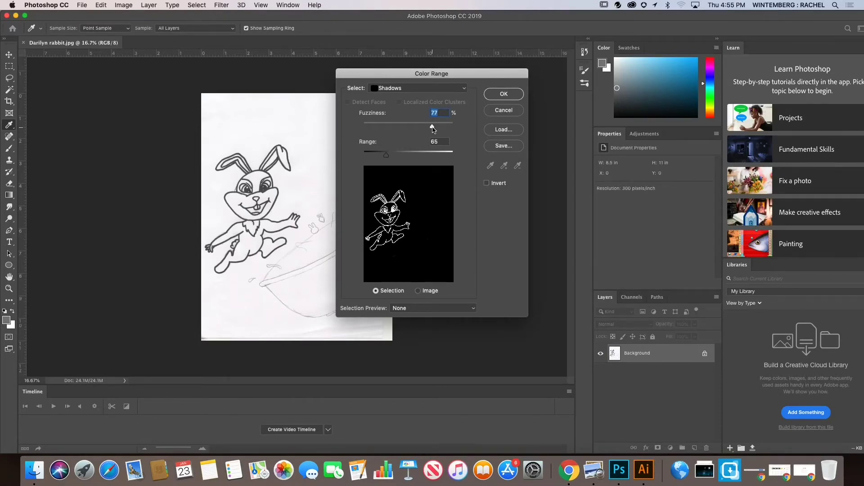
pyautogui.moveTo(387, 155)
pyautogui.mouseDown()
pyautogui.moveTo(412, 157)
pyautogui.moveTo(388, 157)
pyautogui.mouseUp()
pyautogui.click(499, 94)
pyautogui.press('b')
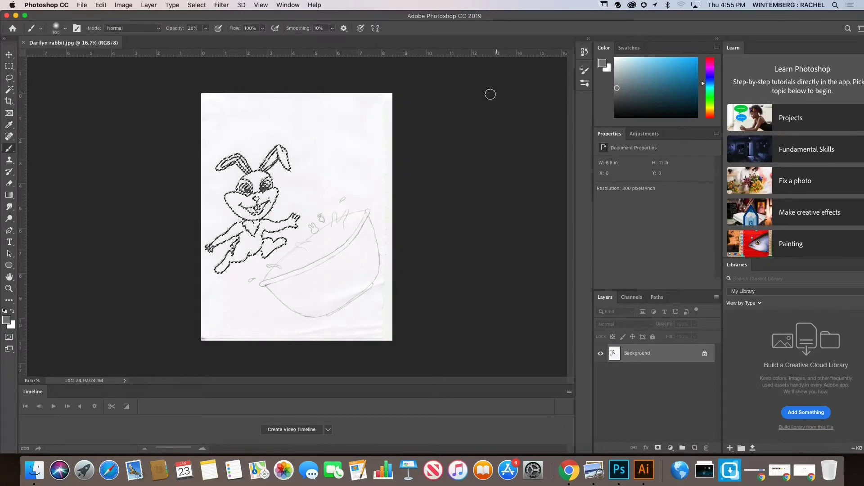
pyautogui.click(98, 6)
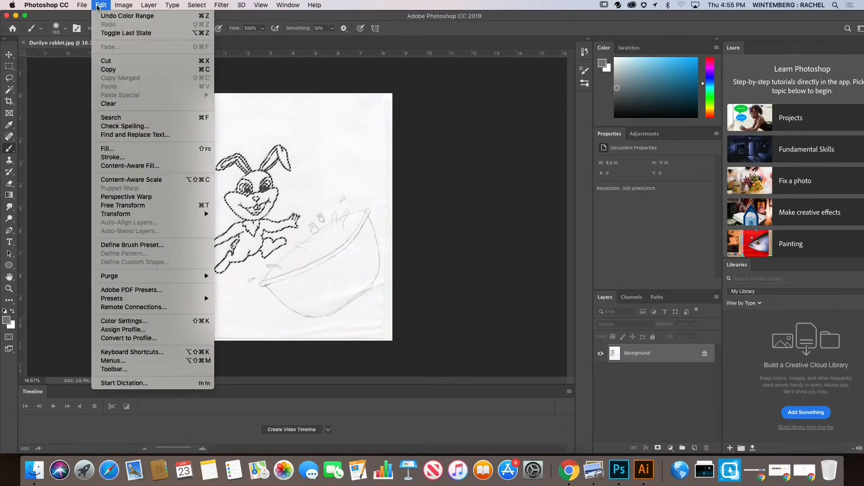
pyautogui.click(117, 70)
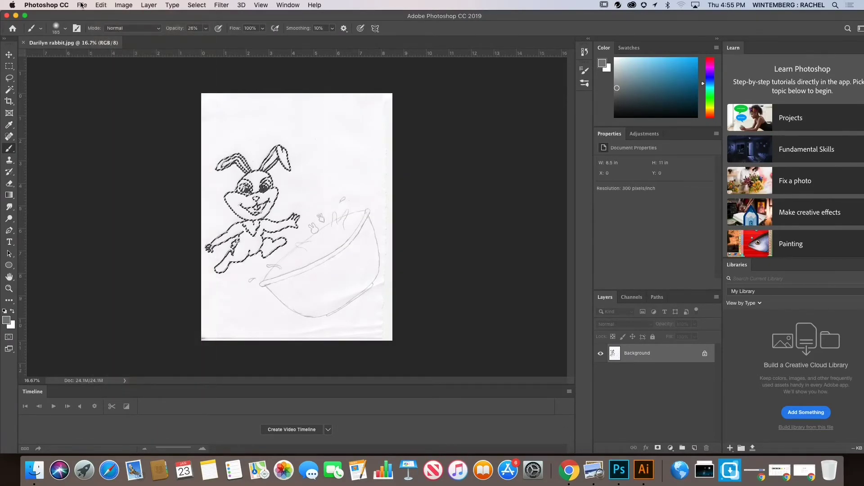
# - Create a Letter-size print document at 300 pixels/inch and paste the copied rabbit lines into it
pyautogui.click(82, 5)
pyautogui.click(90, 16)
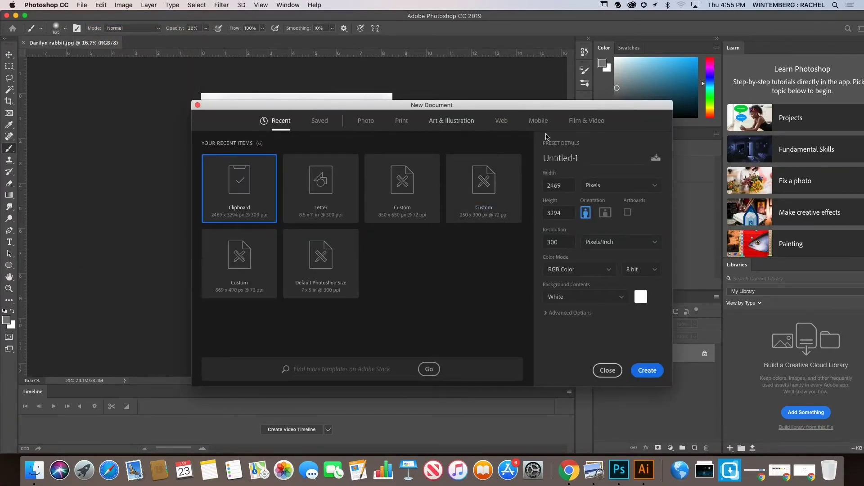
pyautogui.click(402, 123)
pyautogui.click(646, 370)
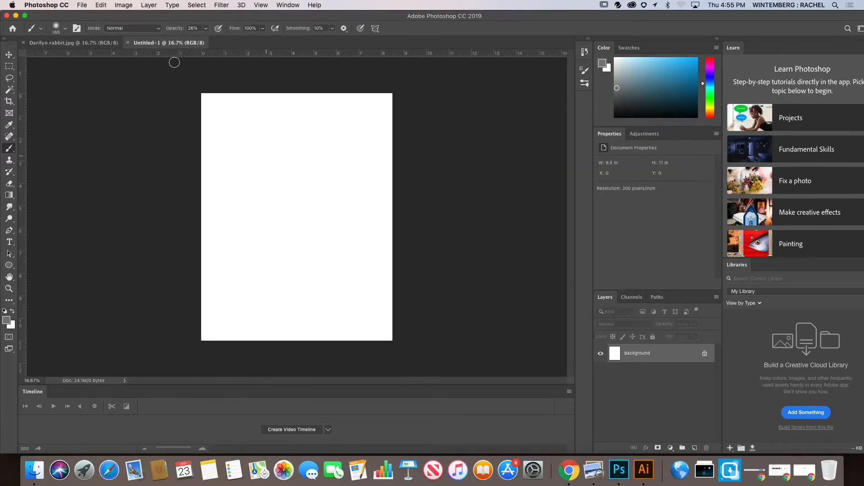
pyautogui.click(103, 7)
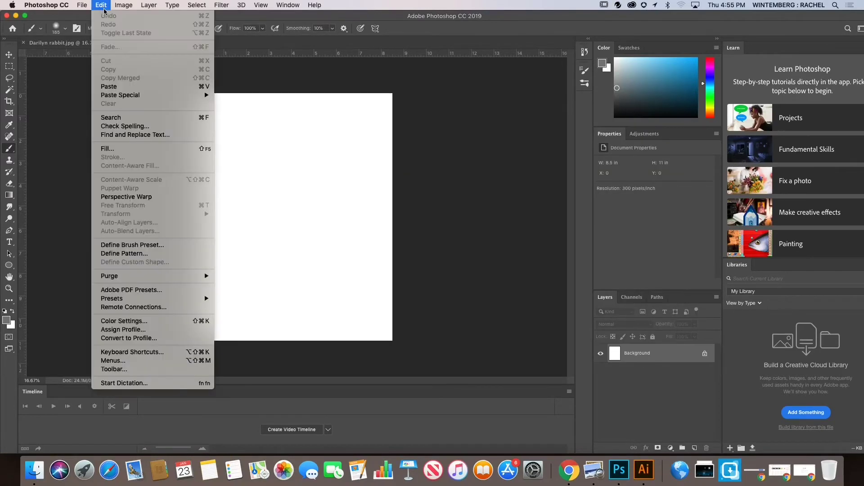
pyautogui.click(129, 92)
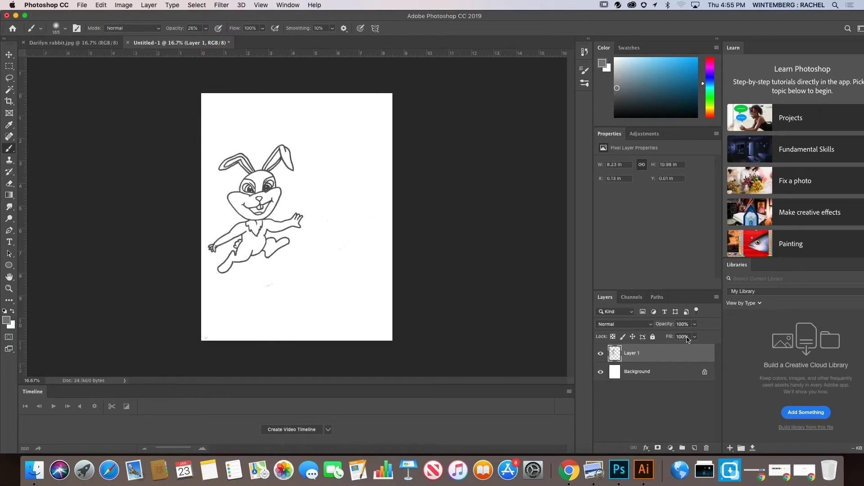
# - Check the pasted lines' transparency by hiding and reshowing the Background layer, and unlock that layer
pyautogui.click(599, 372)
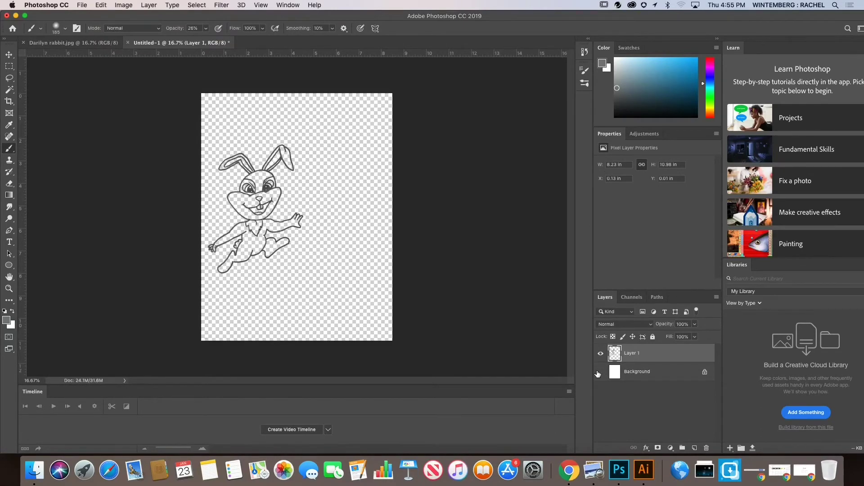
pyautogui.click(600, 372)
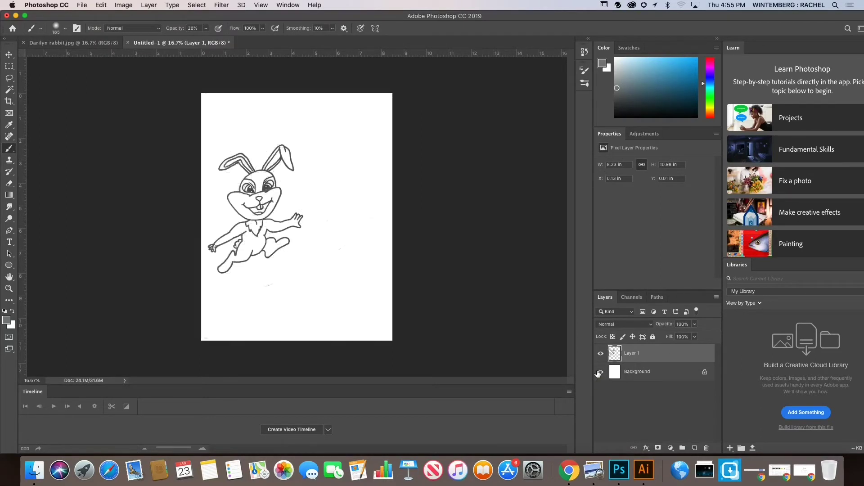
pyautogui.click(704, 372)
# - Select the rabbit's grey fur areas, including face, body, limbs and ear parts, on Layer 1 with the Magic Wand
pyautogui.click(9, 91)
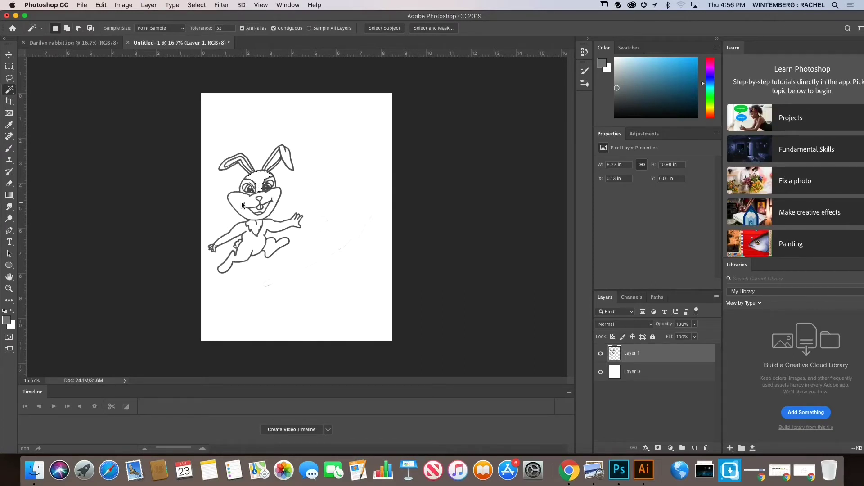
pyautogui.keyDown('shift'); pyautogui.click(251, 236); pyautogui.keyUp('shift')
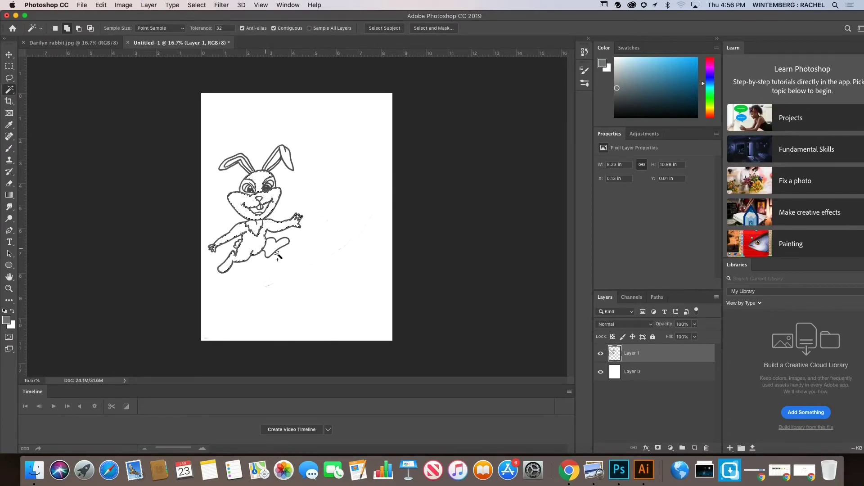
pyautogui.keyDown('shift'); pyautogui.click(274, 251); pyautogui.keyUp('shift')
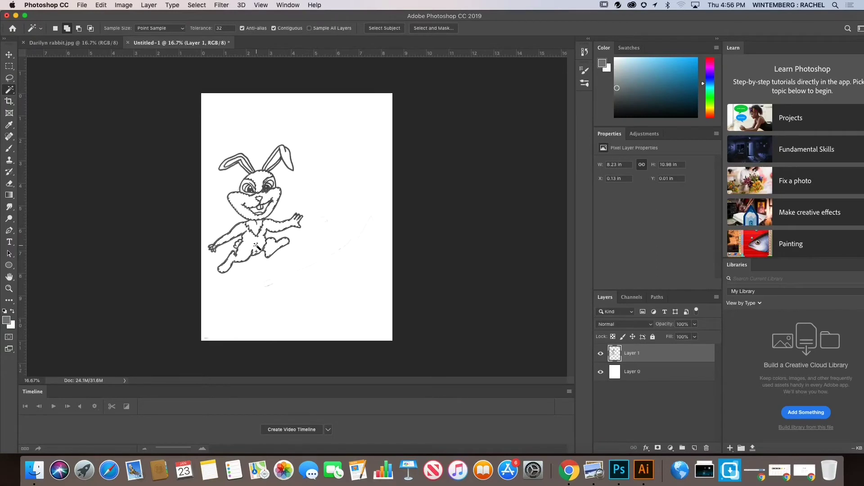
pyautogui.keyDown('shift'); pyautogui.click(288, 167); pyautogui.keyUp('shift')
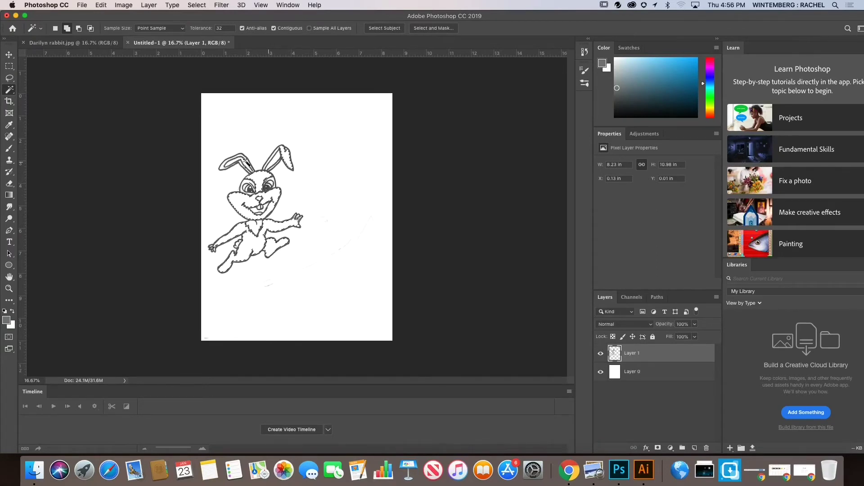
pyautogui.keyDown('shift'); pyautogui.click(223, 169); pyautogui.keyUp('shift')
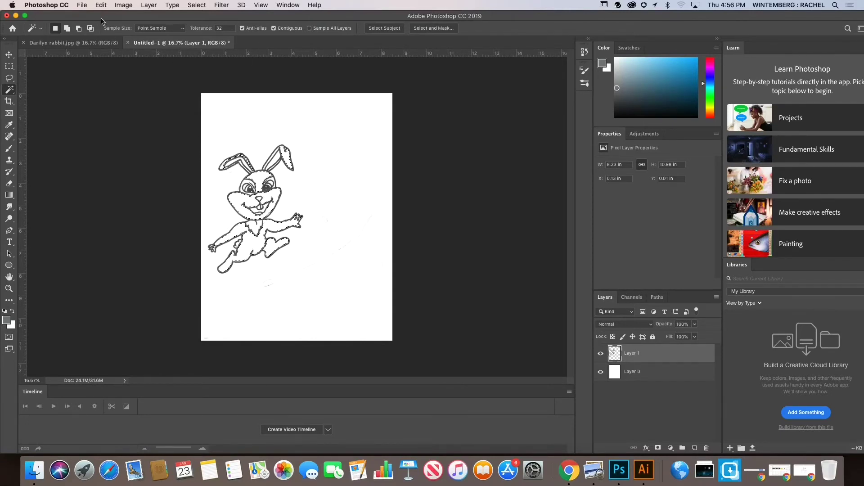
# - Expand the fur selection outward into the surrounding line art
pyautogui.click(194, 5)
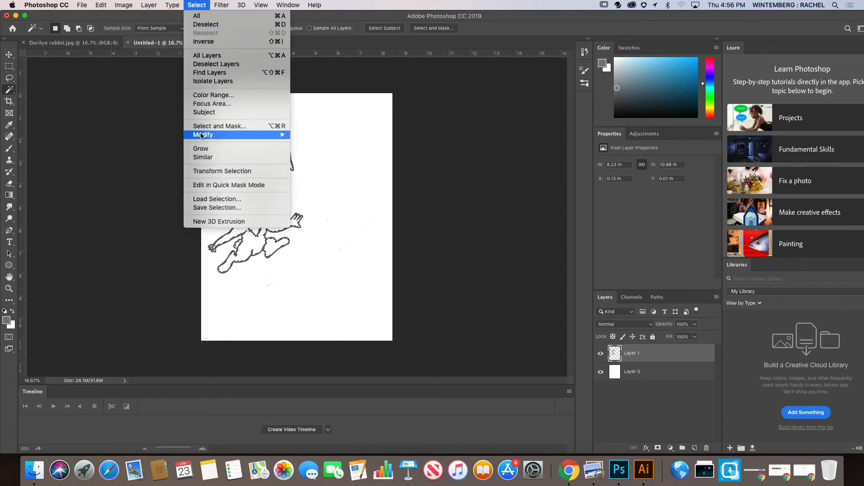
pyautogui.moveTo(252, 135)
pyautogui.click(315, 152)
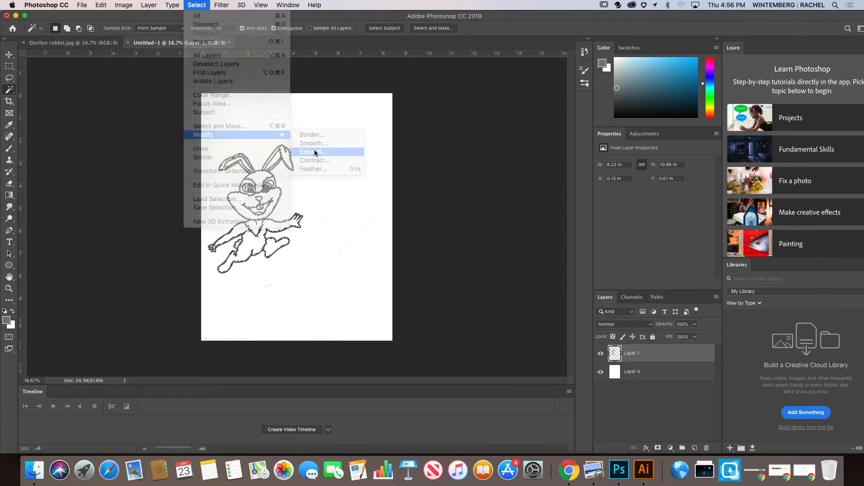
pyautogui.click(479, 218)
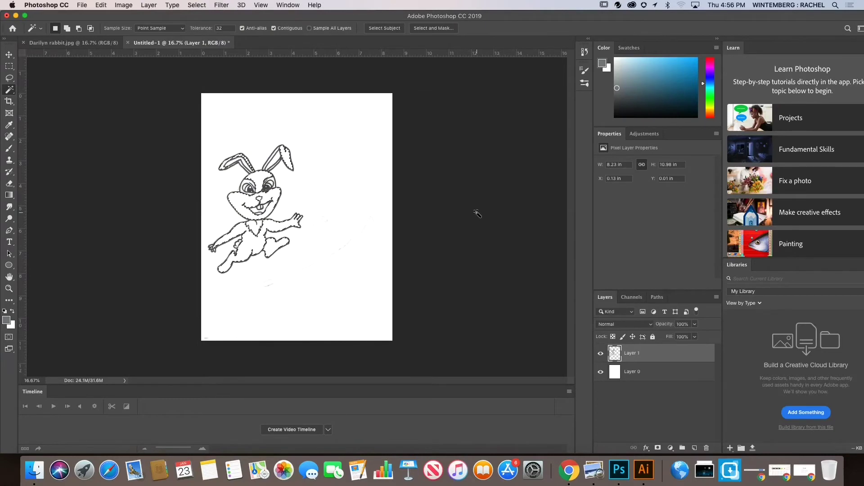
# - Deselect, make Layer 0 active, restore the fur selection there and hide Layer 1
pyautogui.click(186, 5)
pyautogui.click(204, 25)
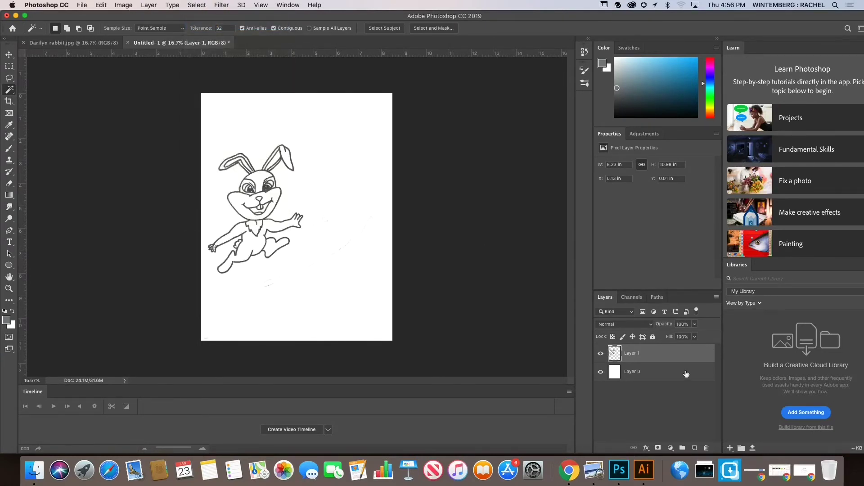
pyautogui.click(644, 373)
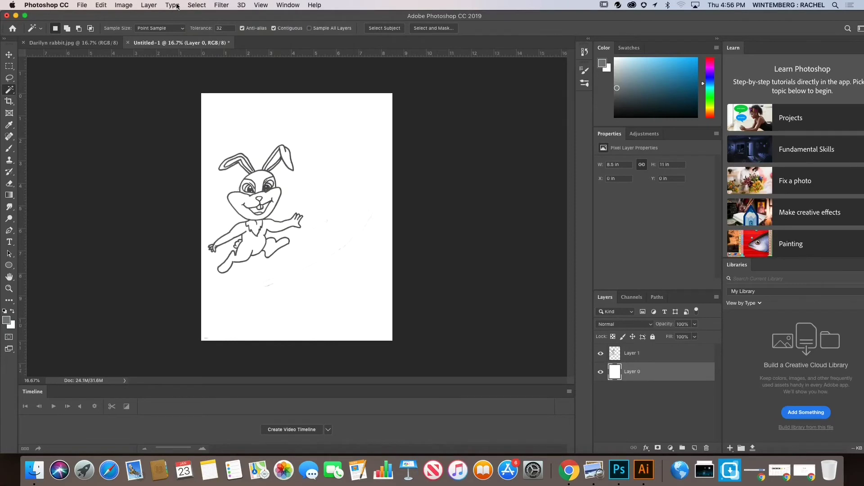
pyautogui.click(197, 5)
pyautogui.click(206, 33)
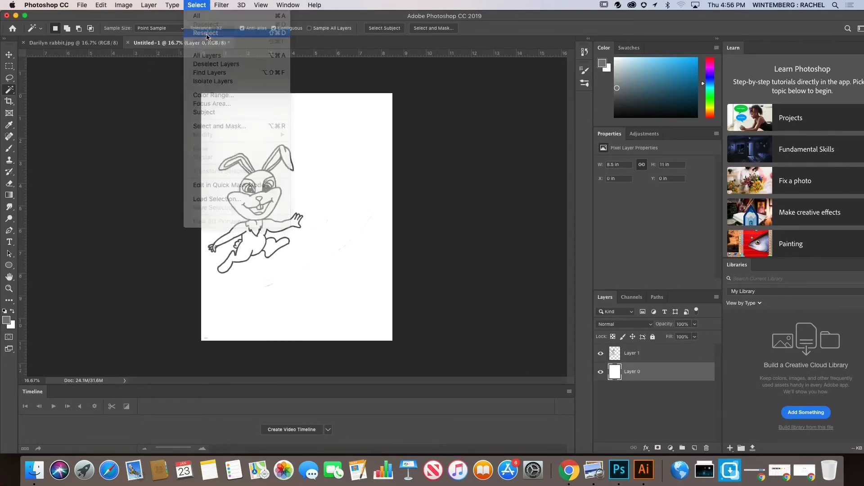
pyautogui.click(600, 353)
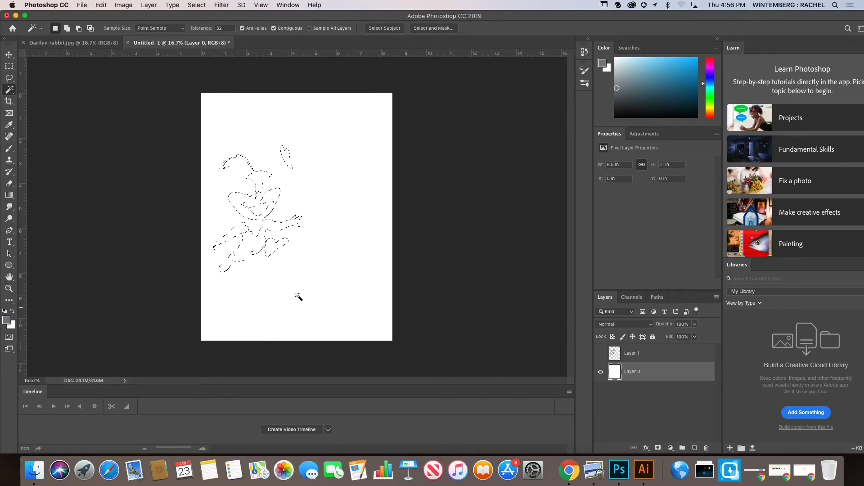
# - Set the foreground colour to light grey a9acae and fill the fur selection on Layer 0 with it at 100% opacity
pyautogui.click(7, 321)
pyautogui.click(321, 192)
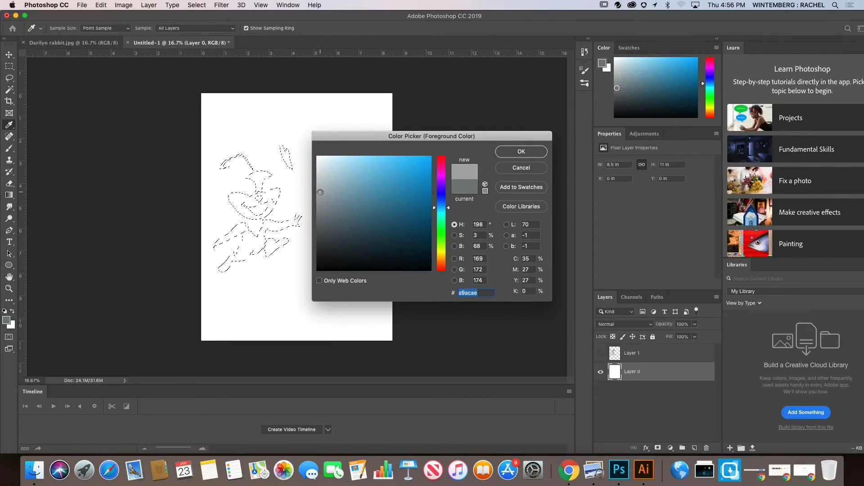
pyautogui.click(522, 153)
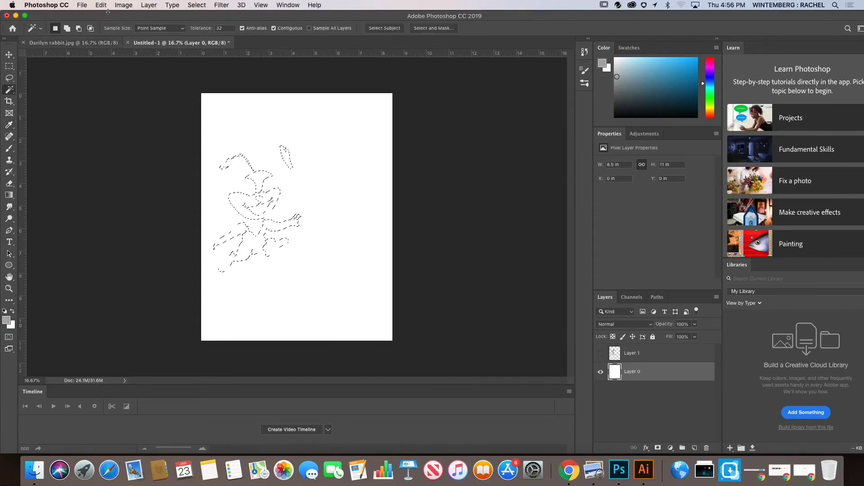
pyautogui.click(102, 6)
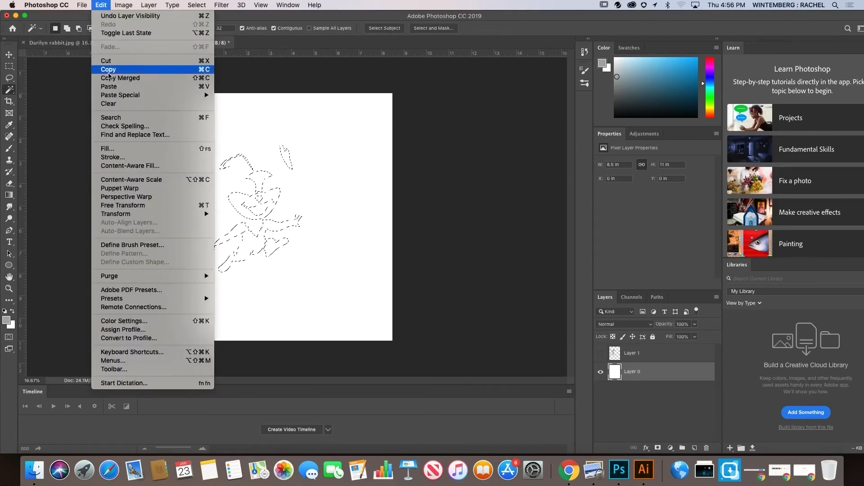
pyautogui.click(133, 152)
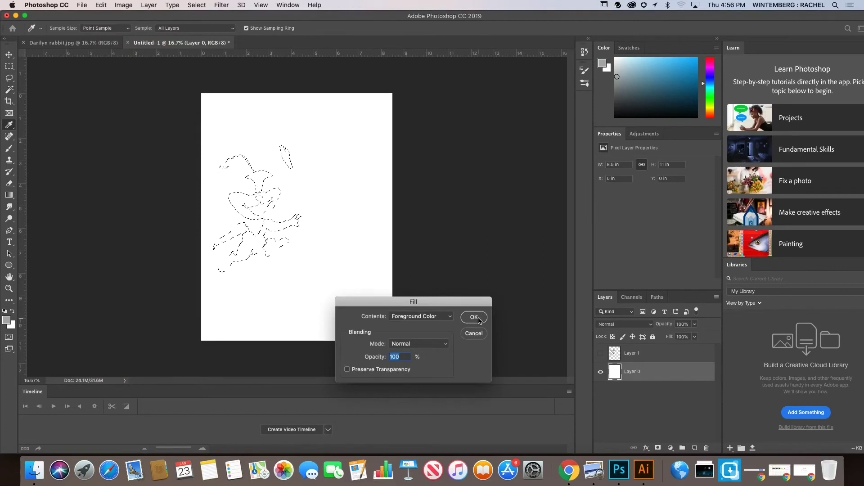
pyautogui.click(475, 317)
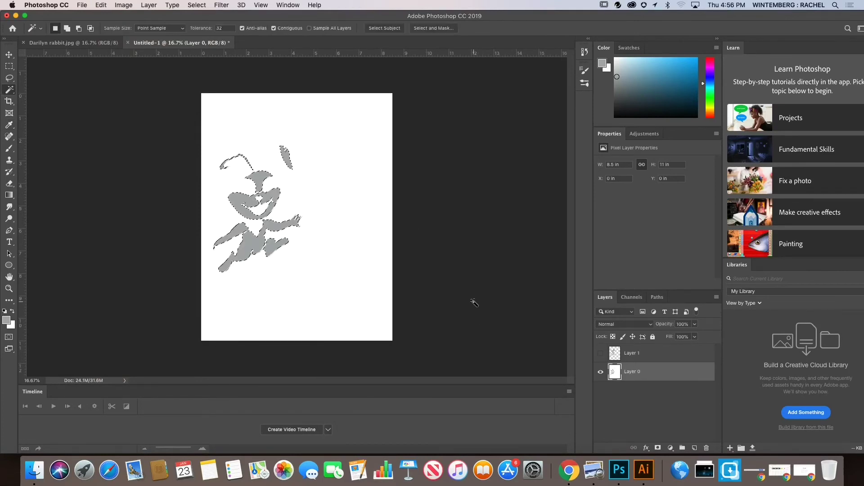
# - Deselect and check the grey fill against the rabbit line art by showing and hiding Layer 1
pyautogui.click(197, 5)
pyautogui.click(199, 24)
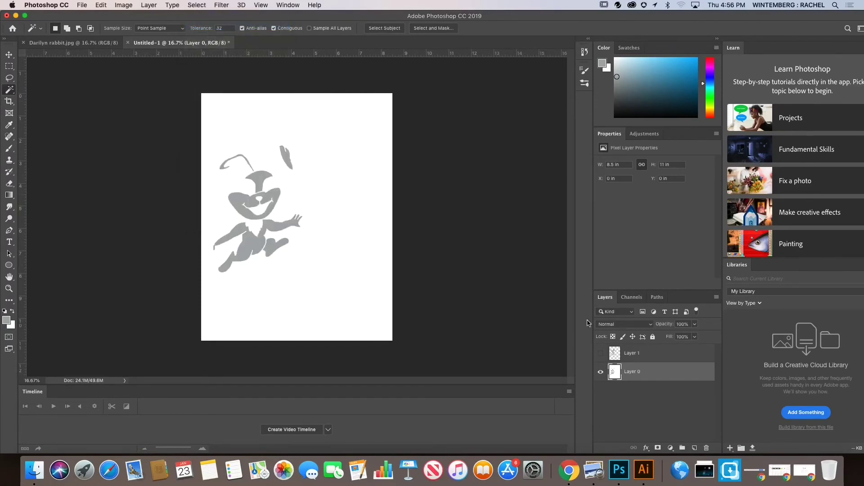
pyautogui.click(601, 354)
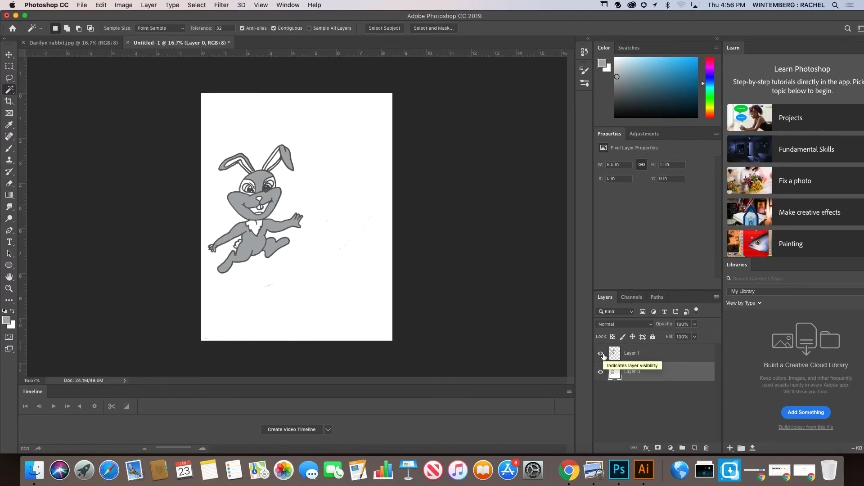
pyautogui.click(601, 354)
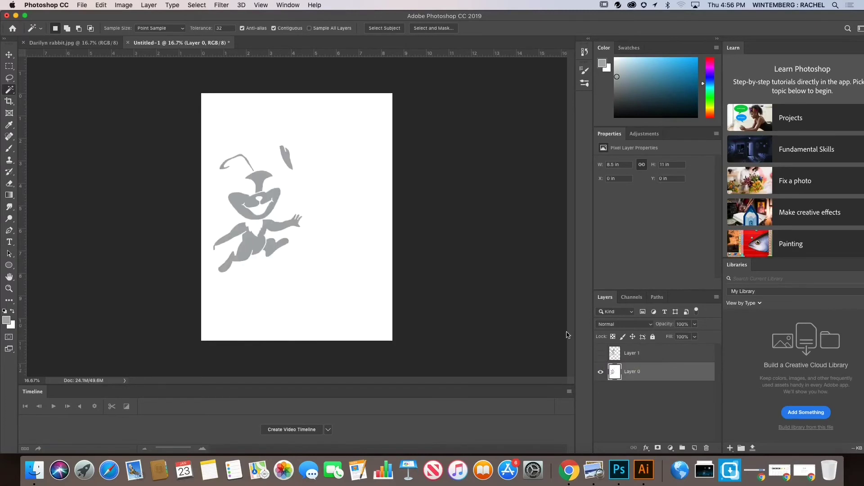
# - Restore the fur selection and set the foreground colour to the darker grey 7f8182
pyautogui.click(201, 5)
pyautogui.click(209, 33)
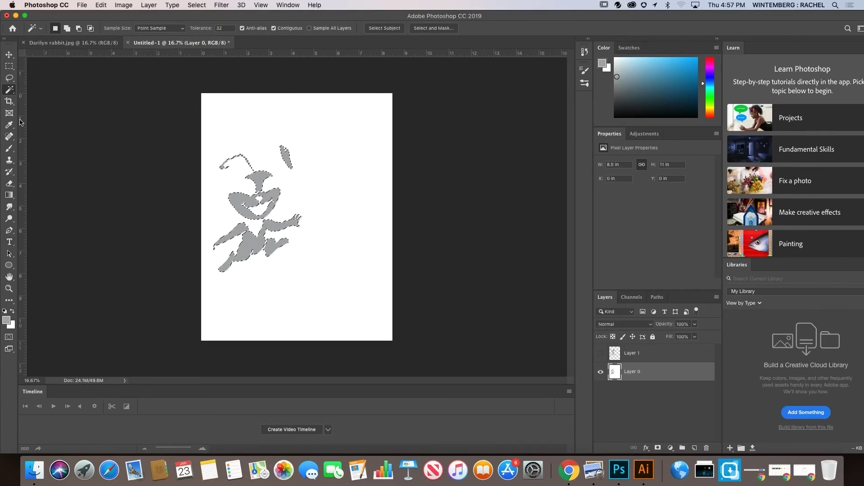
pyautogui.click(7, 320)
pyautogui.click(319, 211)
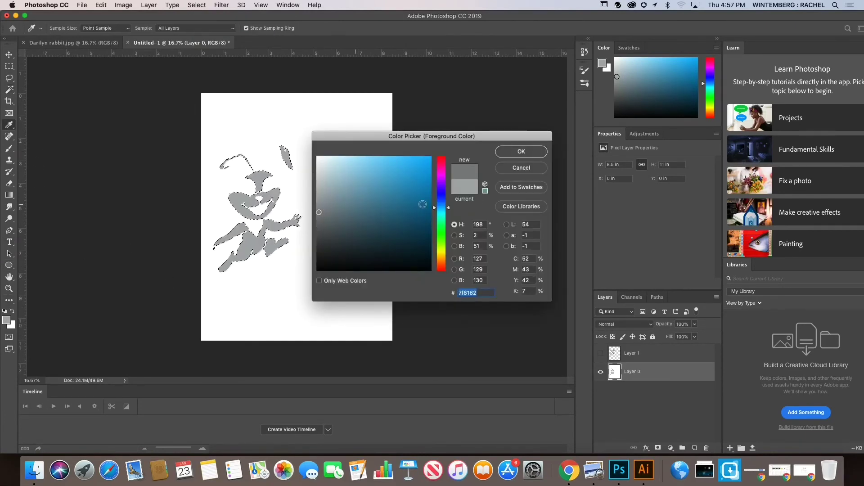
pyautogui.click(532, 151)
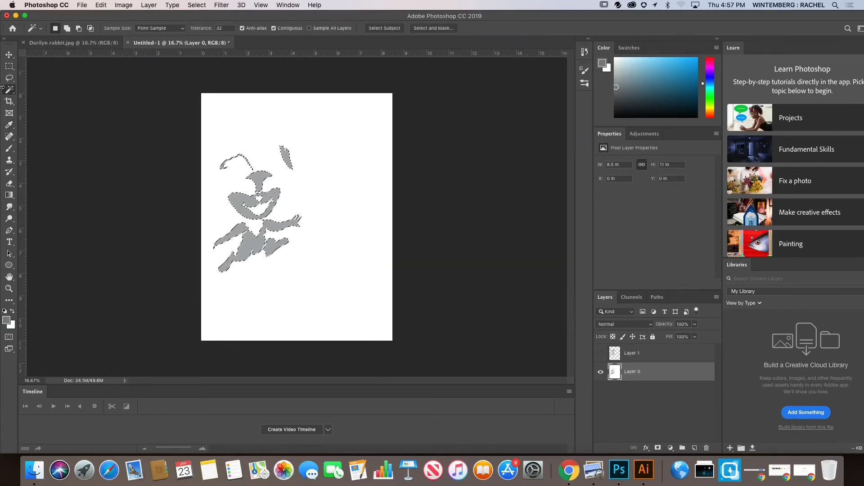
# - Paint darker soft-brush shading on the rabbit's body and limbs inside the selection, raising brush opacity to 50% and 64%
pyautogui.click(9, 149)
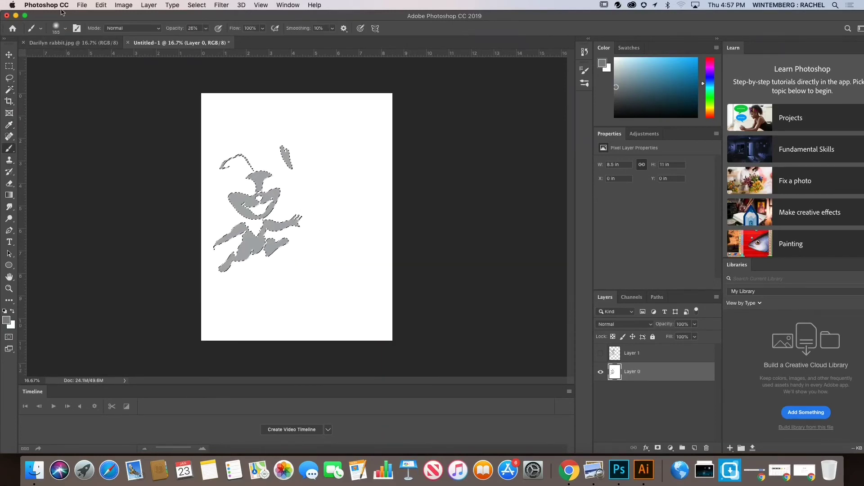
pyautogui.click(66, 30)
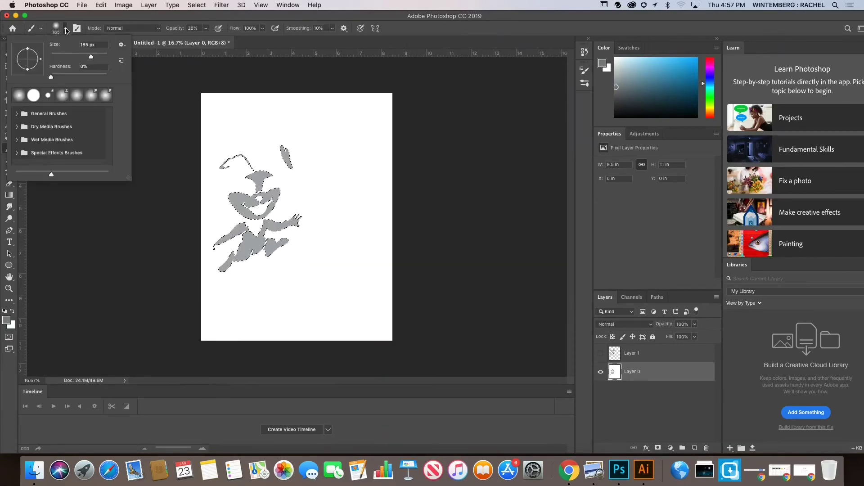
pyautogui.click(146, 106)
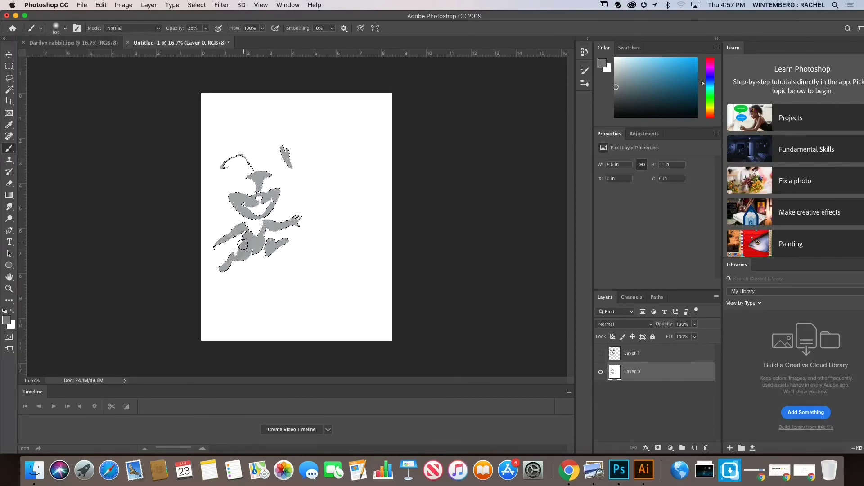
pyautogui.click(206, 28)
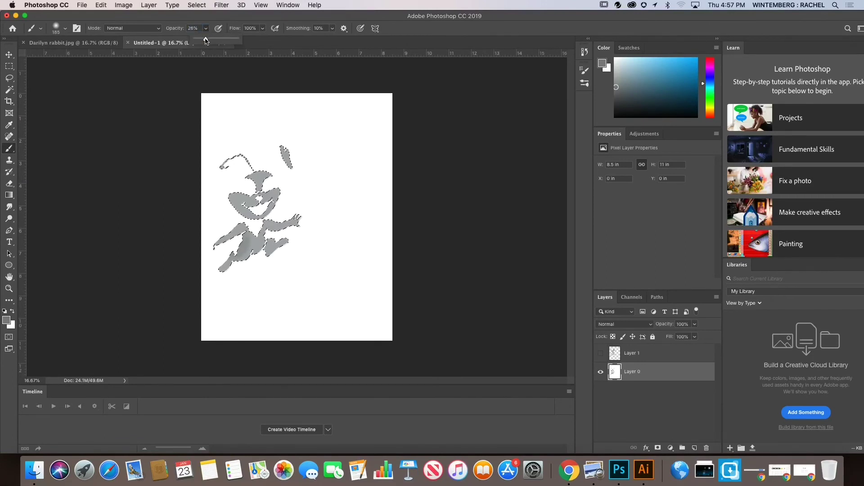
pyautogui.moveTo(207, 43); pyautogui.dragTo(216, 41)
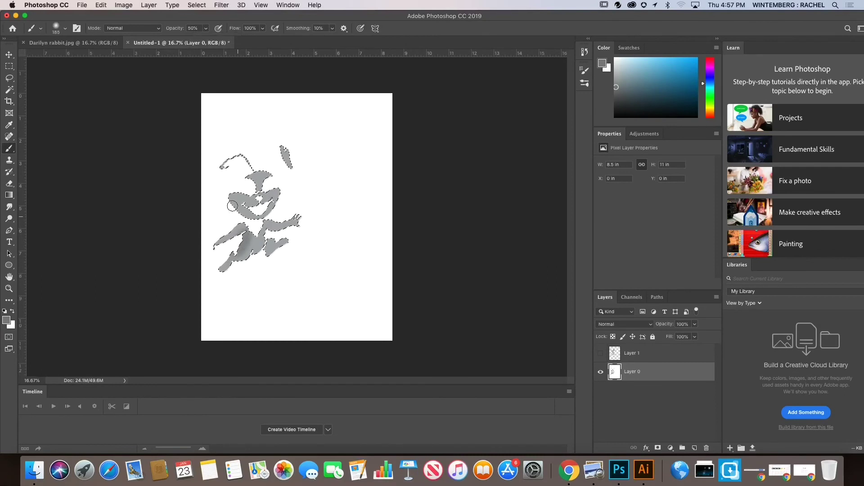
pyautogui.click(206, 28)
pyautogui.moveTo(206, 41); pyautogui.dragTo(212, 40)
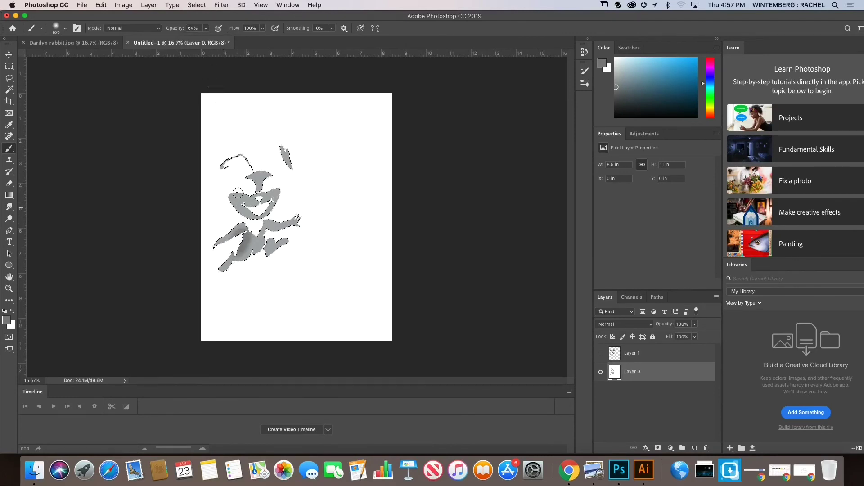
# - Shade the rabbit's cheek darker with the soft brush inside the fur selection and set the brush opacity to 73%
pyautogui.click(207, 28)
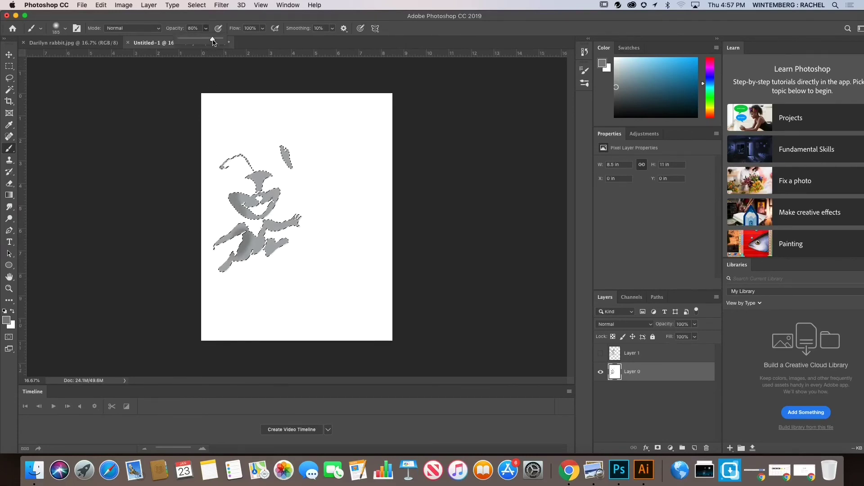
pyautogui.moveTo(207, 41); pyautogui.dragTo(211, 41)
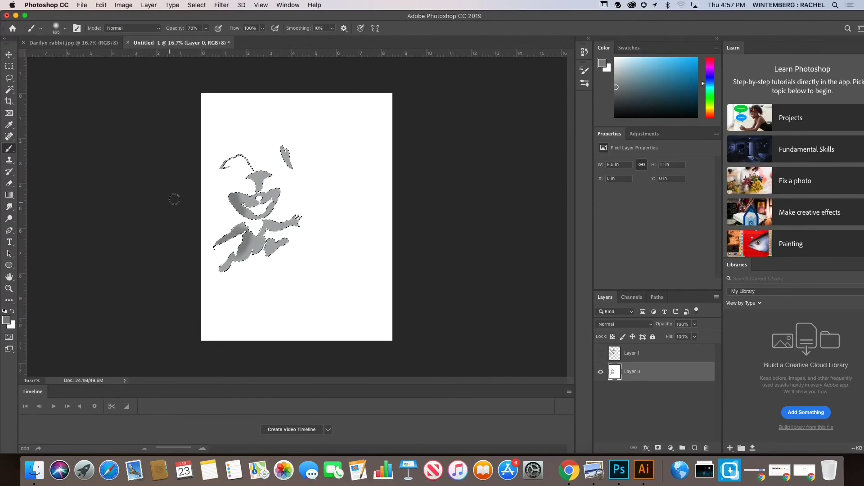
# - Show the Layer 1 line art over the shaded fur on Layer 0, then clear the fur selection
pyautogui.click(600, 353)
pyautogui.click(601, 372)
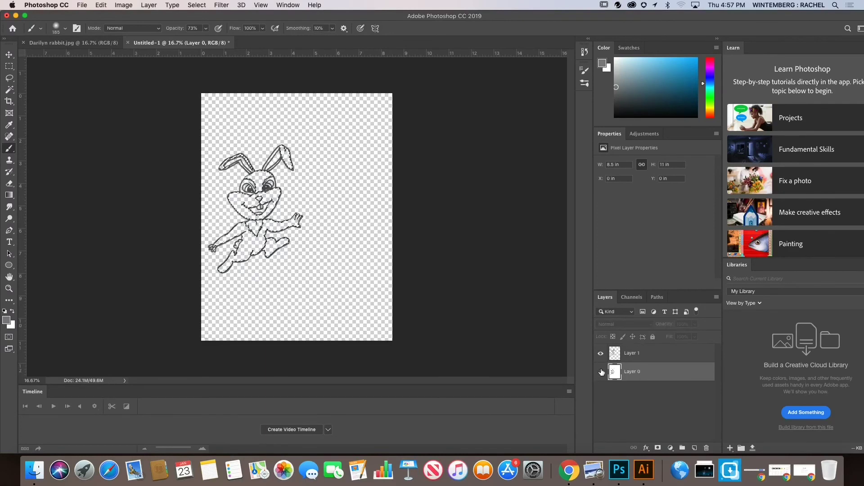
pyautogui.click(601, 372)
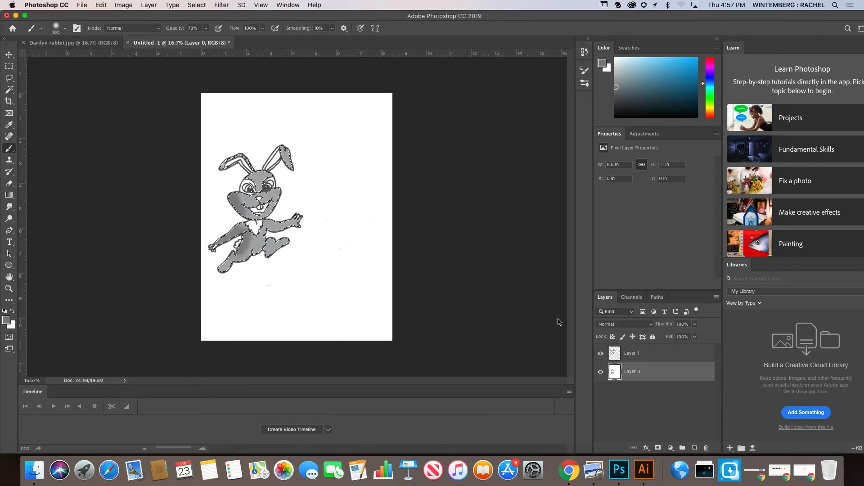
pyautogui.click(197, 5)
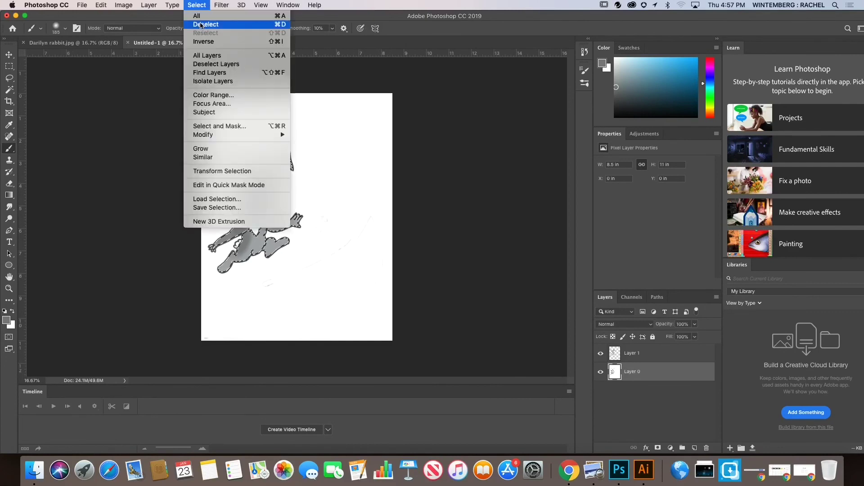
pyautogui.click(201, 24)
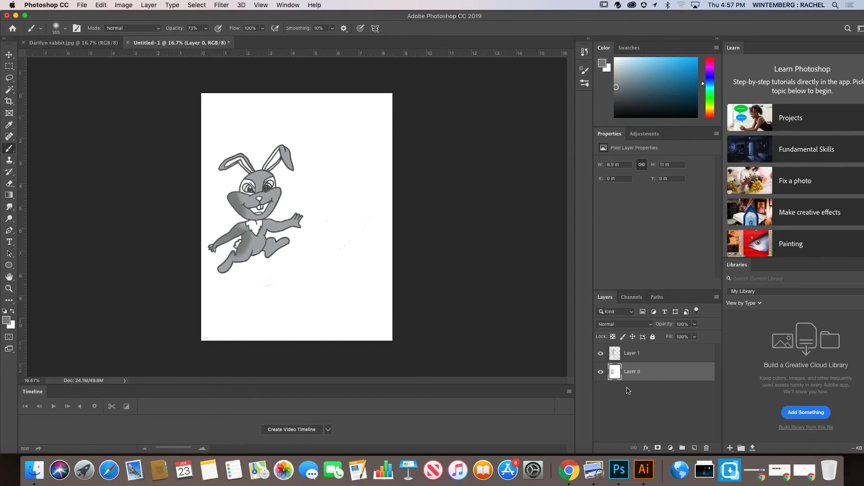
pyautogui.click(789, 471)
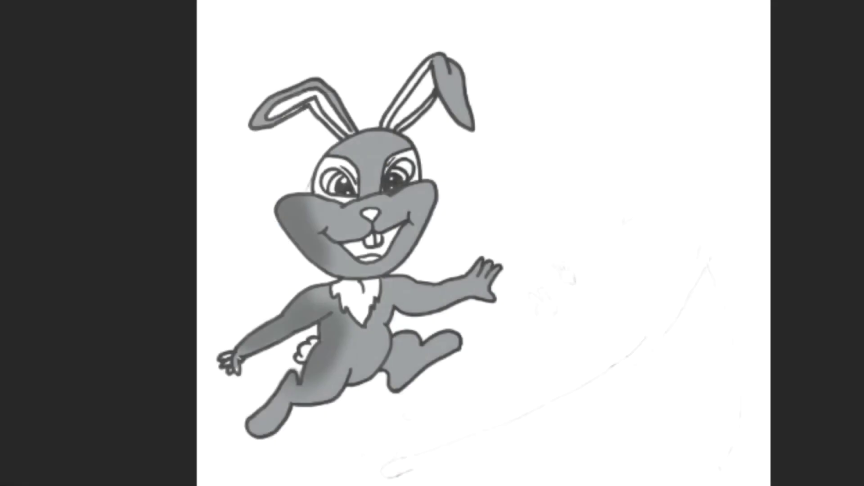